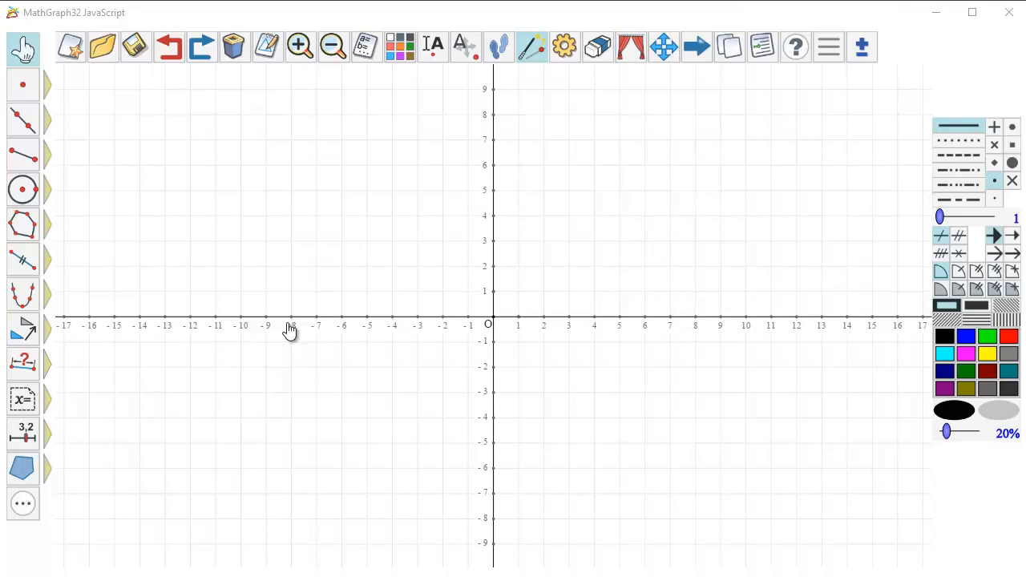
Create a new figure without axes but with a unit length, using radians, and place a free point near the middle
{"action": "left_click", "coordinate": [68, 50]}
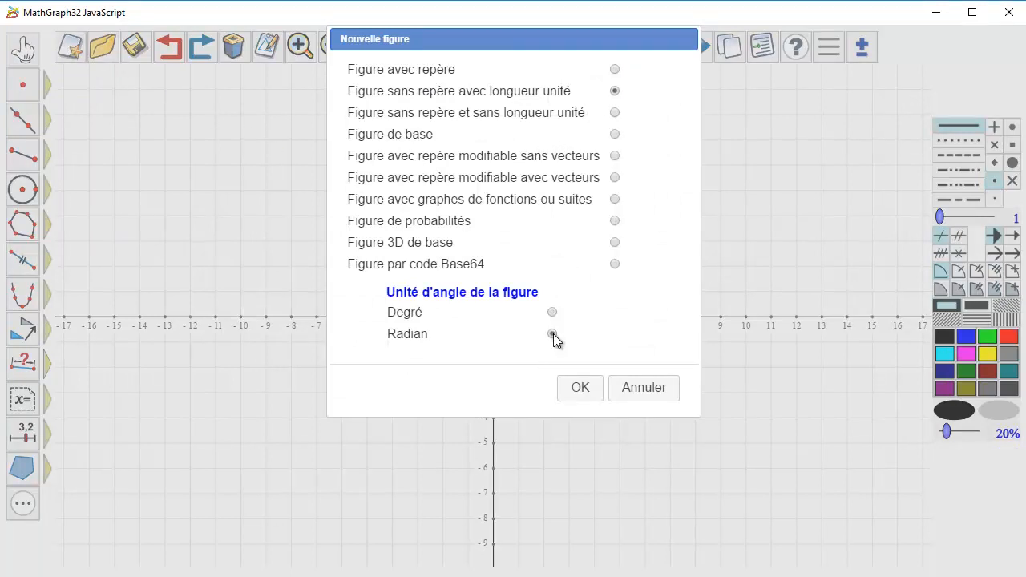
{"action": "left_click", "coordinate": [587, 392]}
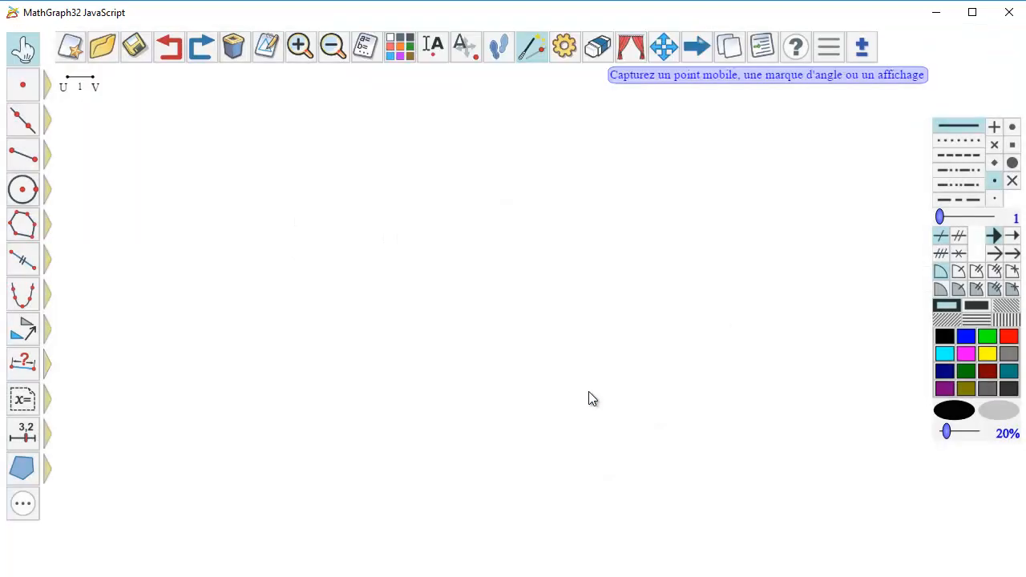
{"action": "left_click", "coordinate": [24, 89]}
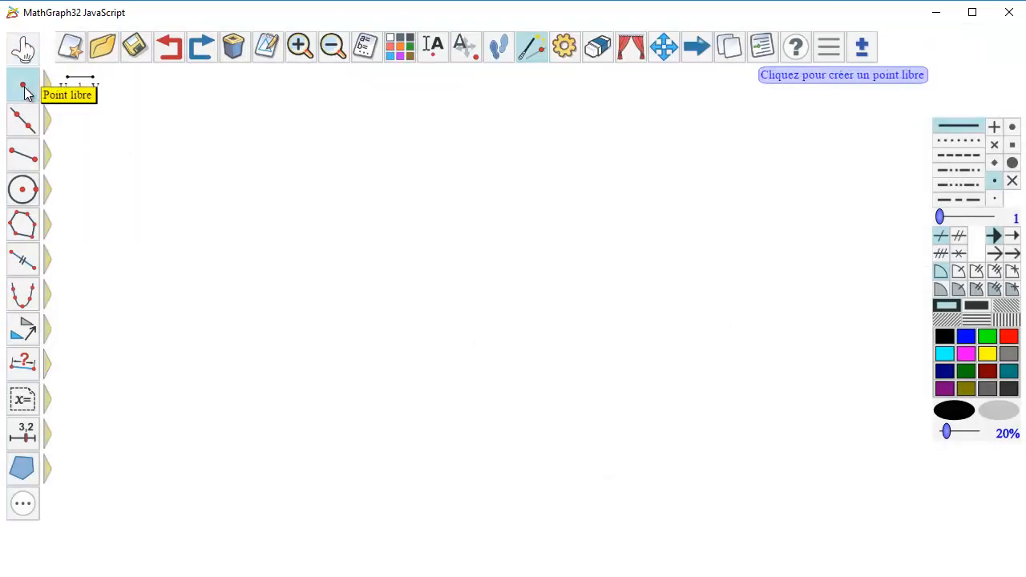
{"action": "left_click", "coordinate": [402, 290]}
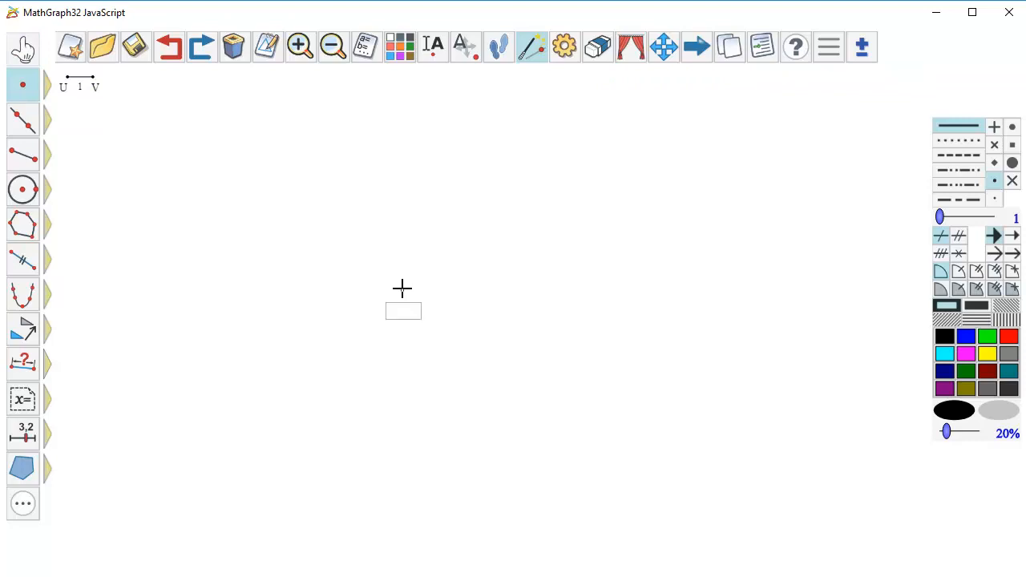
Draw a horizontal line through the free point and place a linked point on that line to its right
{"action": "mouse_move", "coordinate": [22, 120]}
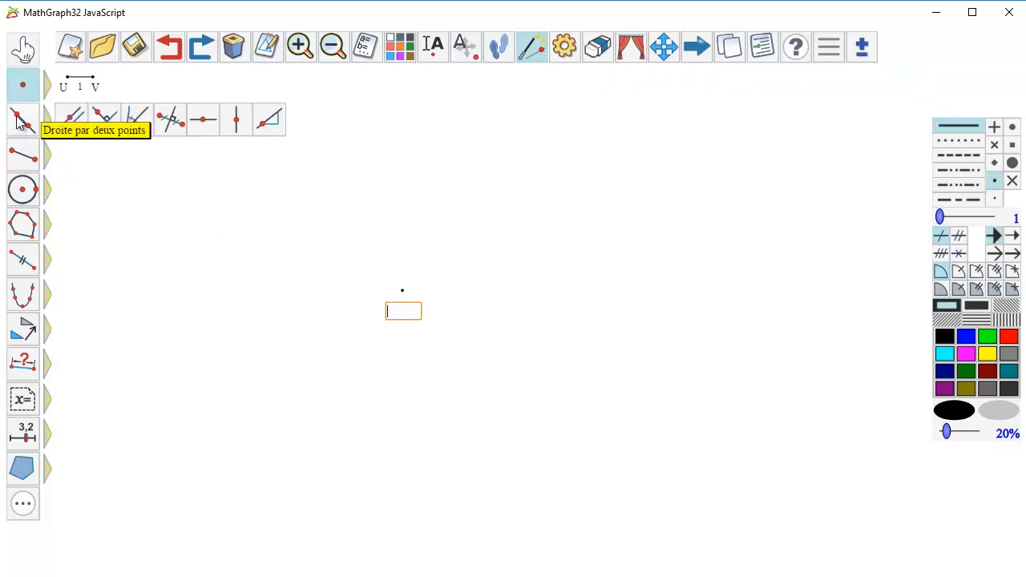
{"action": "left_click", "coordinate": [206, 118]}
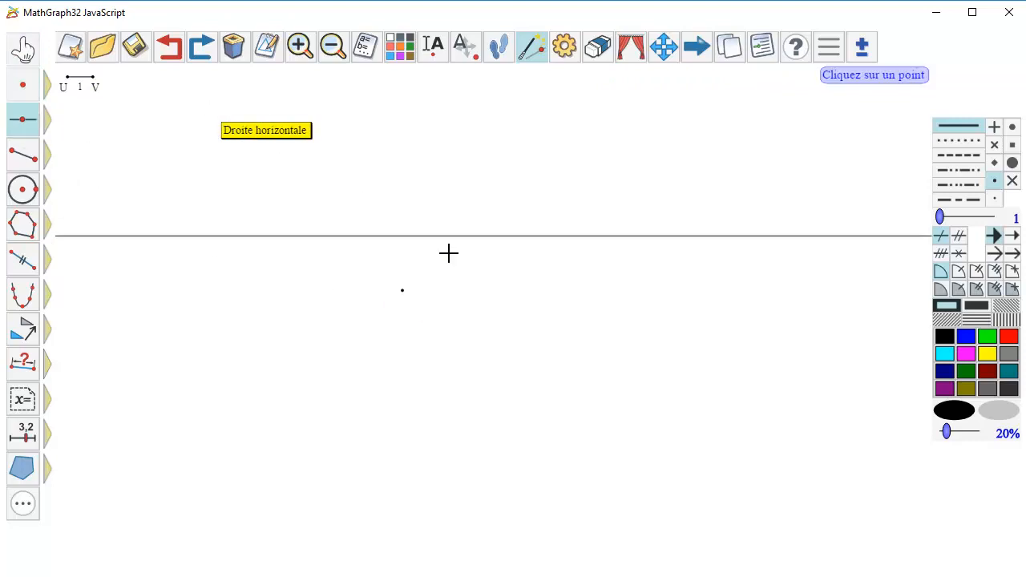
{"action": "left_click", "coordinate": [405, 290]}
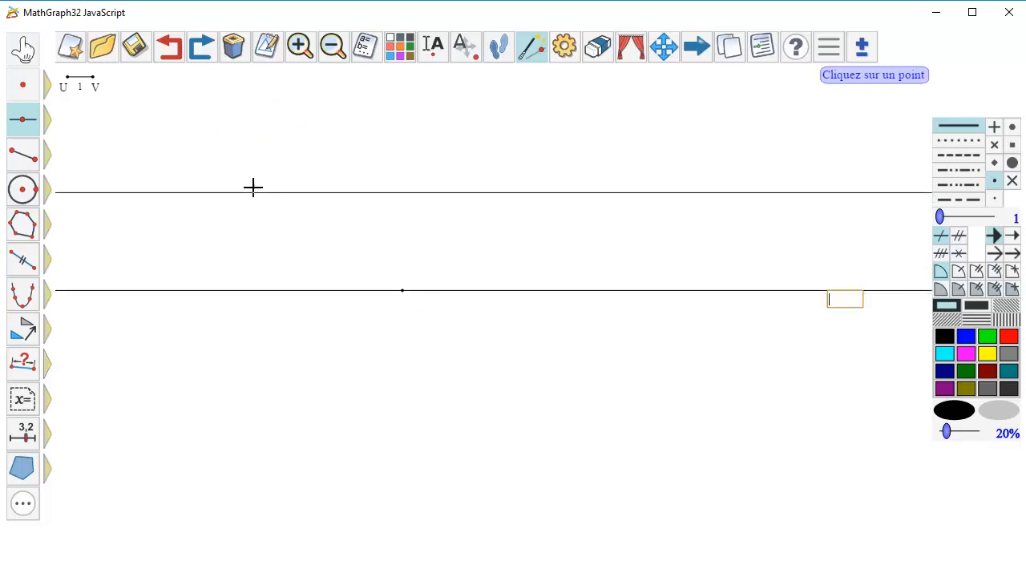
{"action": "mouse_move", "coordinate": [26, 92]}
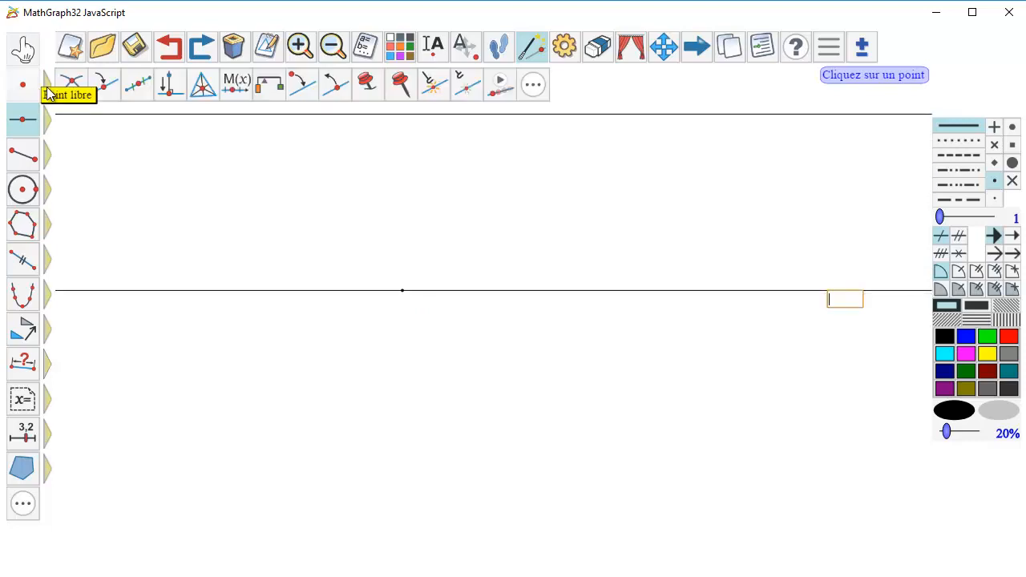
{"action": "left_click", "coordinate": [105, 90]}
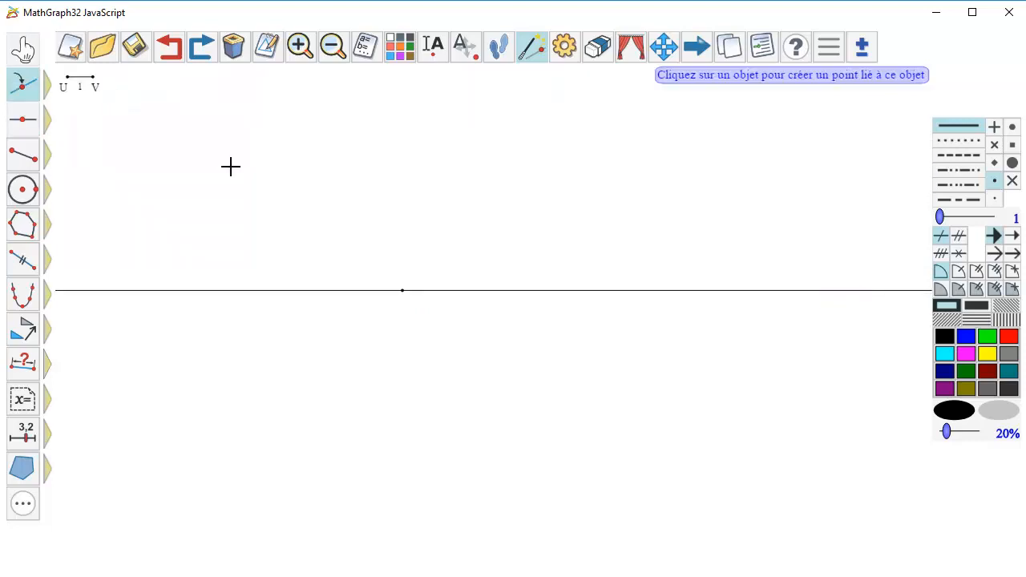
{"action": "left_click", "coordinate": [562, 292]}
Draw a circle centred on the free point and passing through the linked point, then hide the horizontal line
{"action": "left_click", "coordinate": [23, 190]}
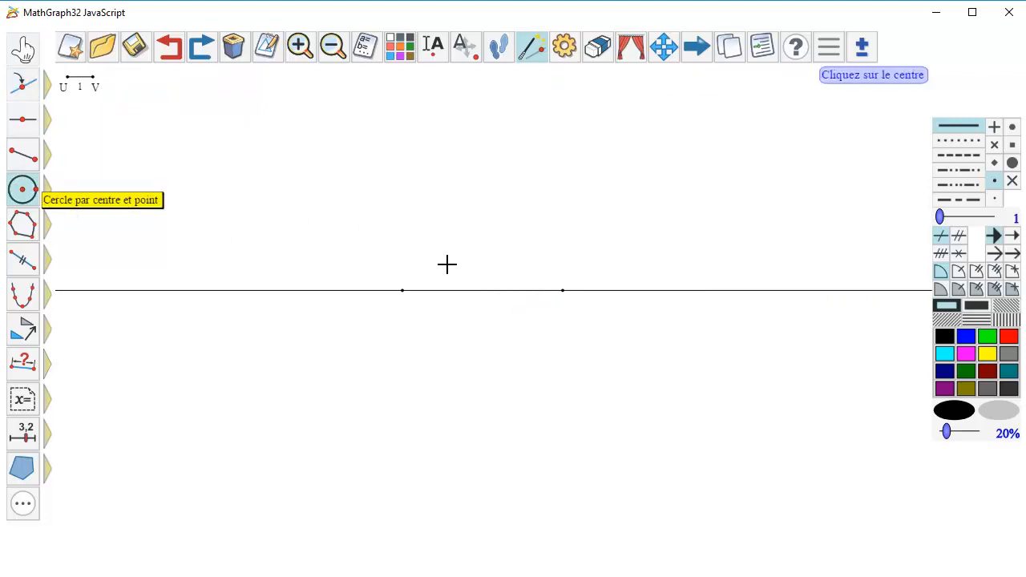
{"action": "left_click", "coordinate": [402, 290]}
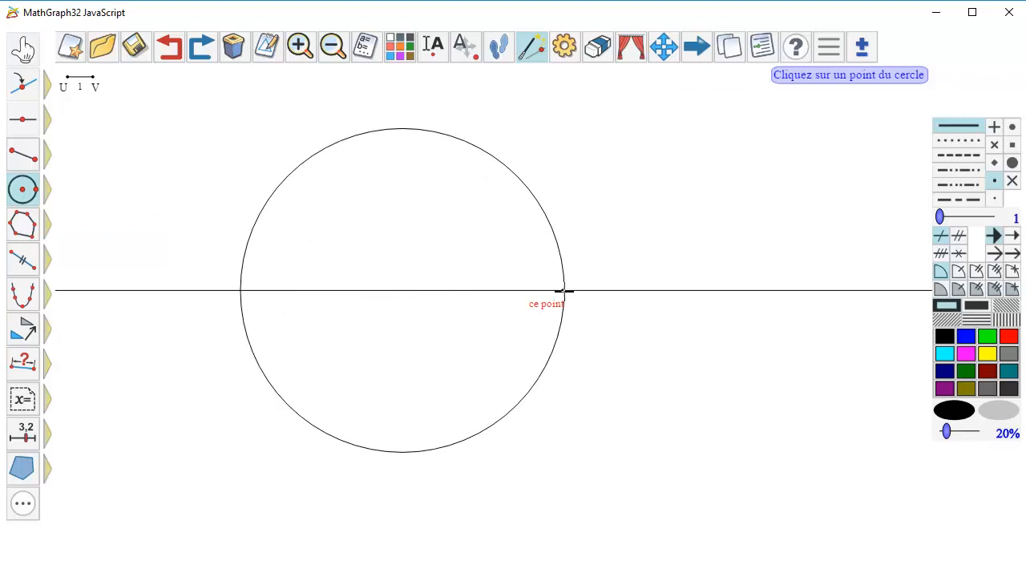
{"action": "left_click", "coordinate": [564, 290]}
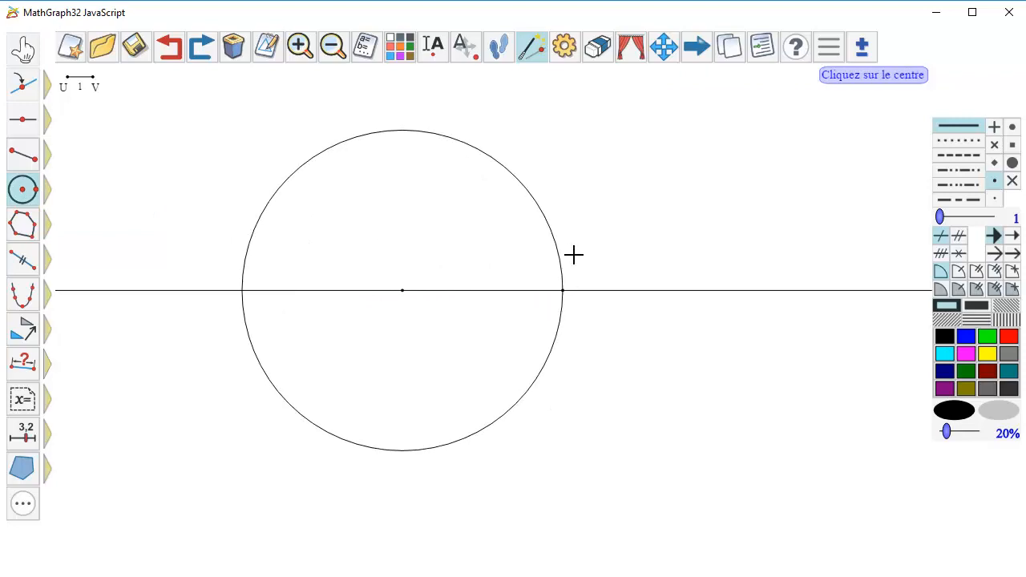
{"action": "left_click", "coordinate": [598, 48]}
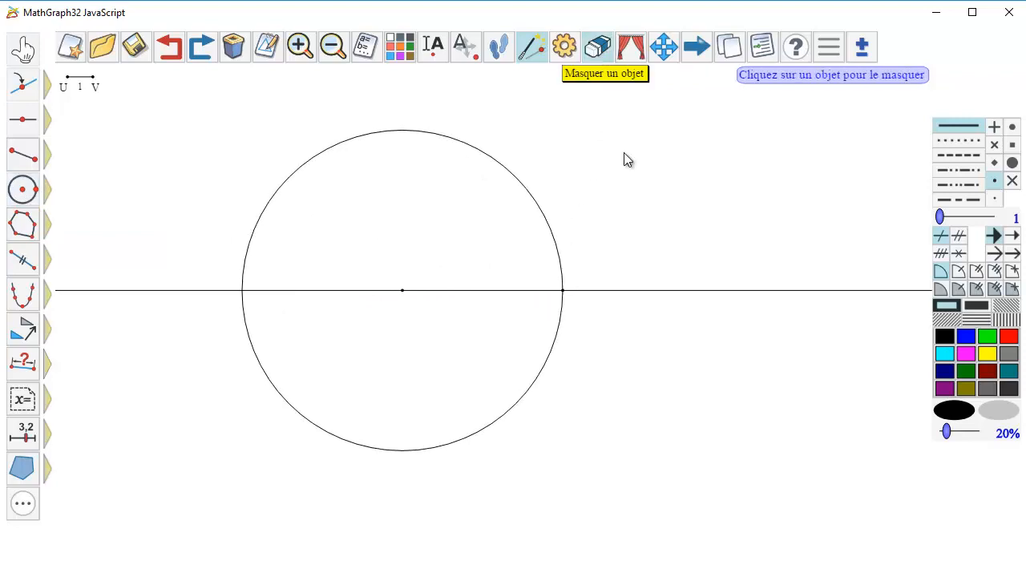
{"action": "left_click", "coordinate": [641, 293]}
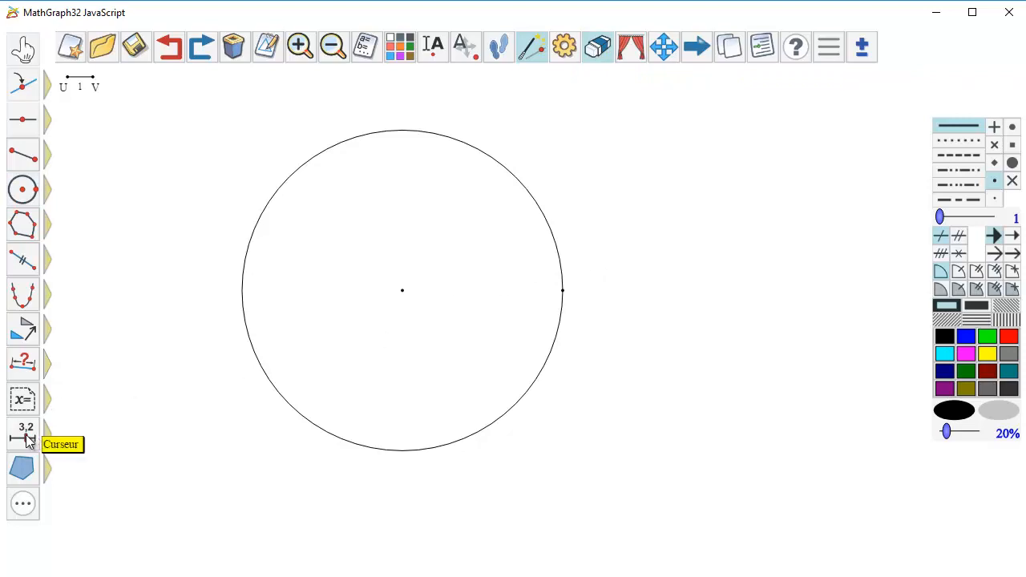
Create a variable k with minimum 0, maximum 23, step 1 and current value 4
{"action": "mouse_move", "coordinate": [26, 439]}
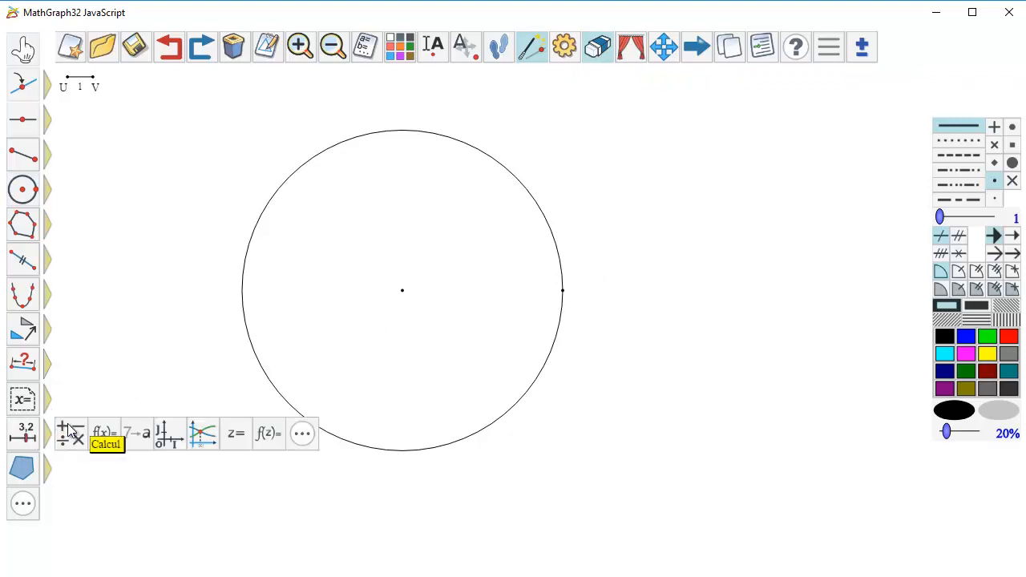
{"action": "left_click", "coordinate": [134, 434]}
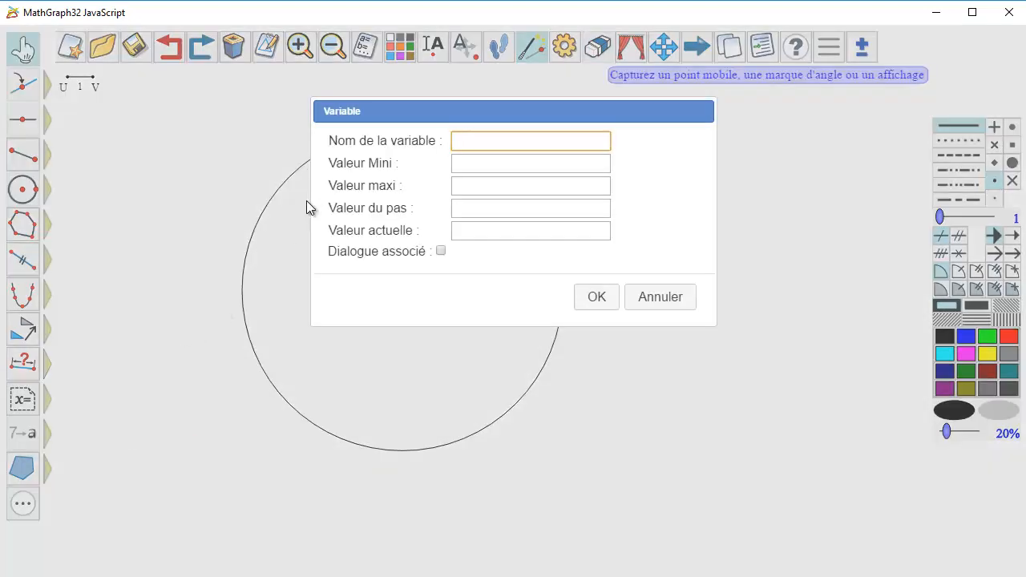
{"action": "type", "text": "k"}
{"action": "key", "text": "Tab"}
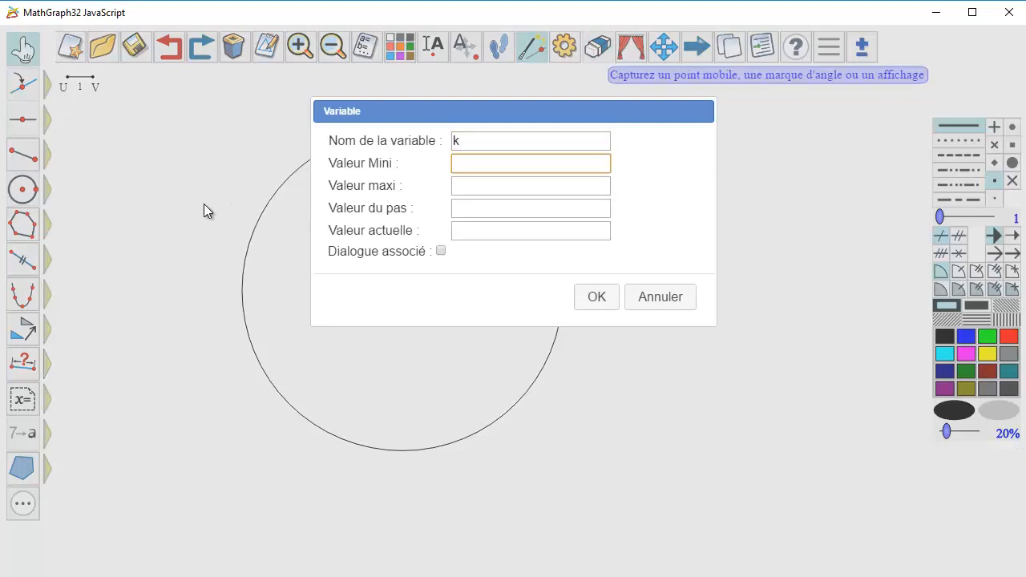
{"action": "type", "text": "0"}
{"action": "key", "text": "Tab"}
{"action": "type", "text": "23"}
{"action": "key", "text": "Tab"}
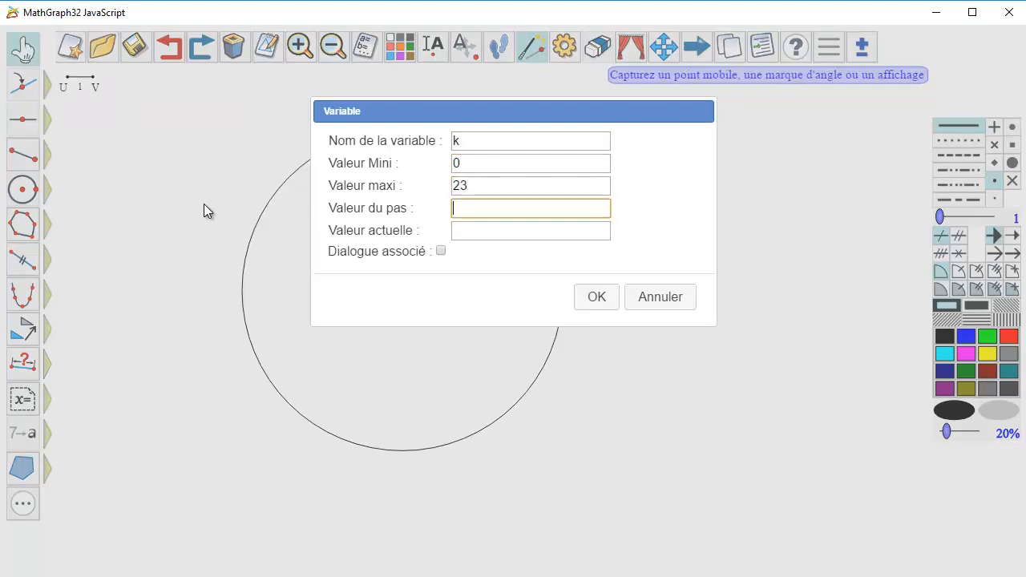
{"action": "type", "text": "1"}
{"action": "key", "text": "Tab"}
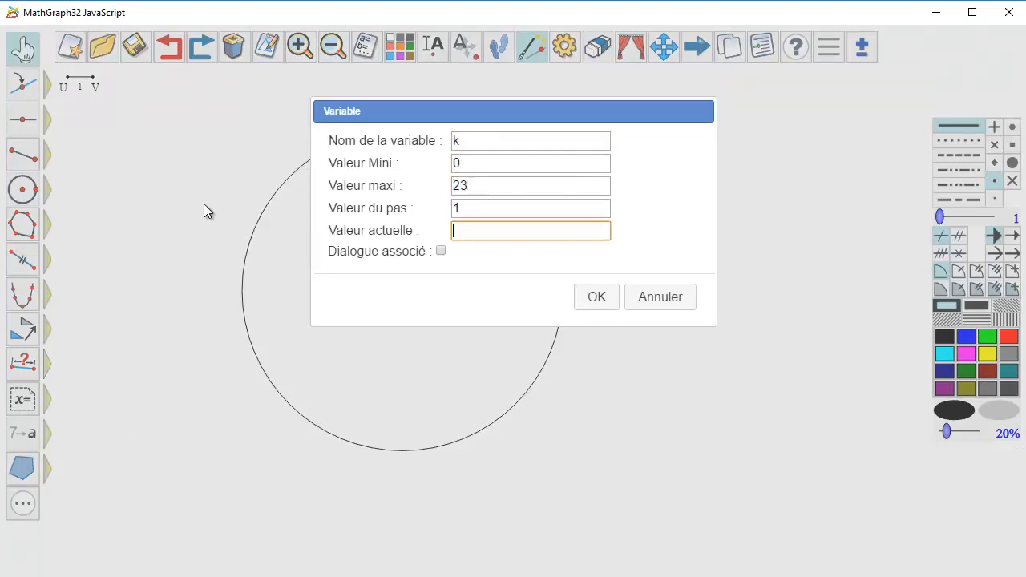
{"action": "type", "text": "4"}
{"action": "left_click", "coordinate": [594, 303]}
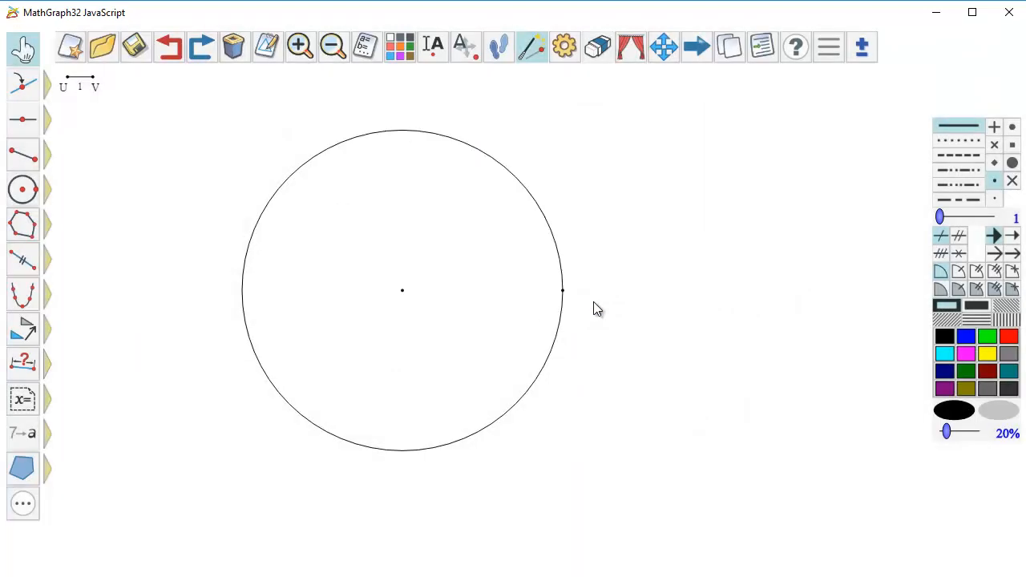
Create in blue the image of the circle's linked point by a rotation about the centre through angle k*pi/12
{"action": "left_click", "coordinate": [968, 341]}
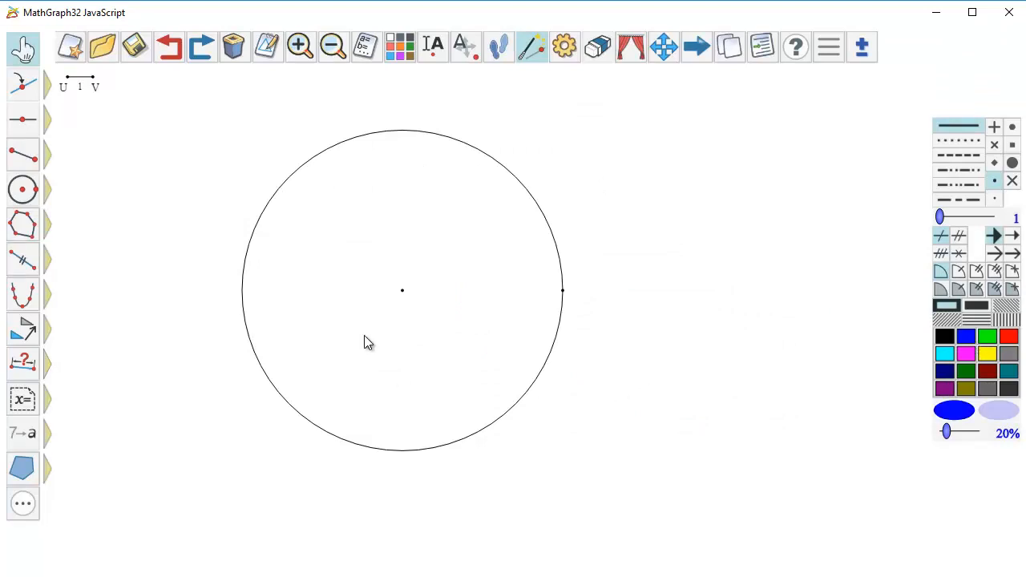
{"action": "left_click", "coordinate": [27, 332]}
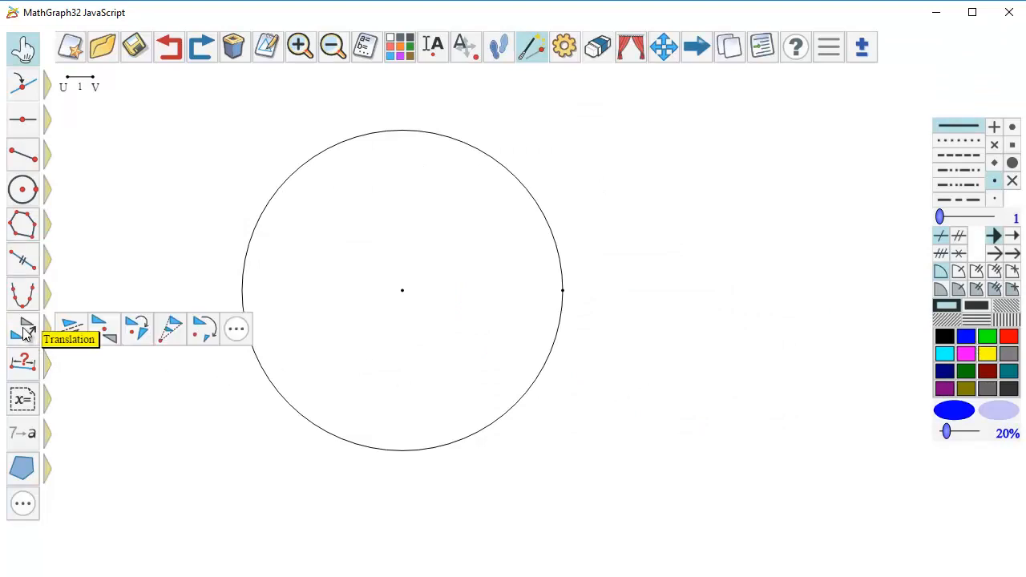
{"action": "left_click", "coordinate": [136, 332]}
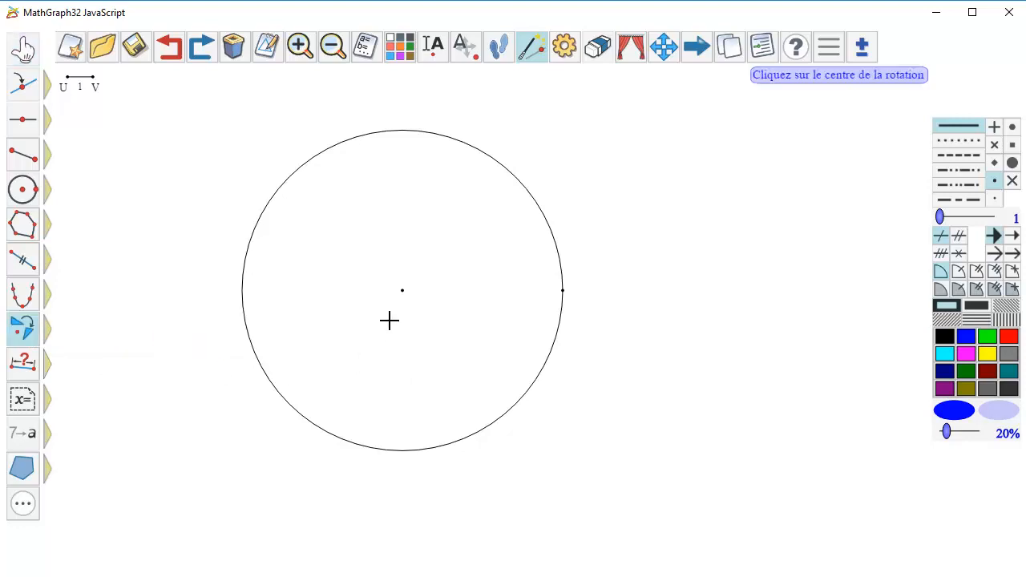
{"action": "left_click", "coordinate": [402, 291]}
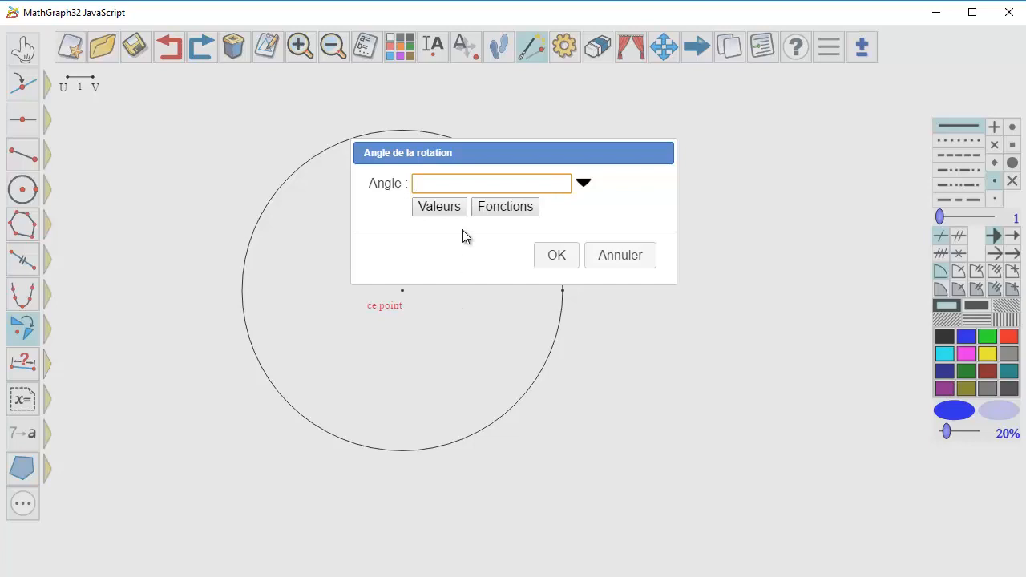
{"action": "type", "text": "k*pi/12"}
{"action": "left_click", "coordinate": [556, 255]}
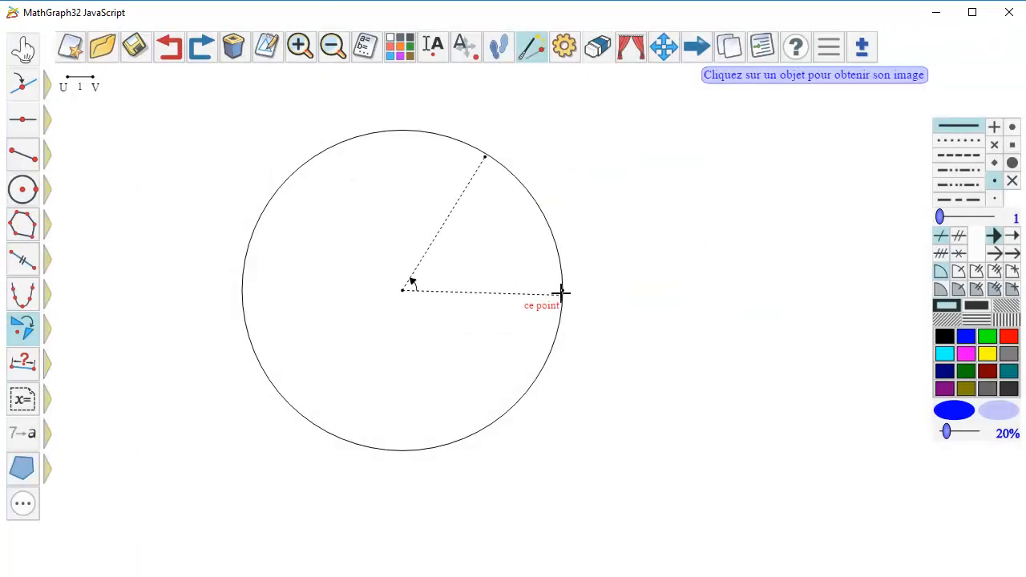
{"action": "left_click", "coordinate": [564, 292]}
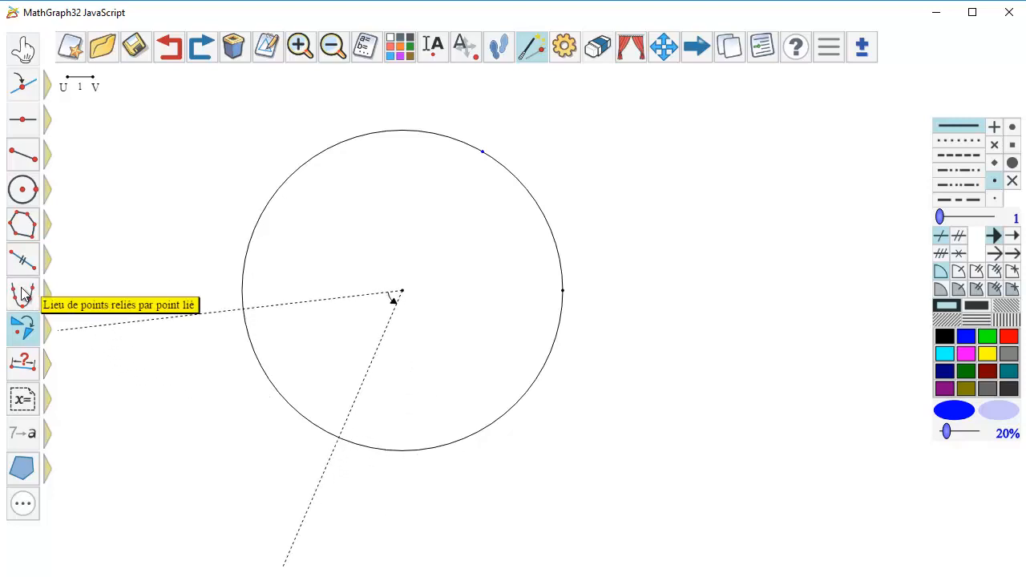
Generate the object locus of the blue rotated point driven by variable k, with 24 positions
{"action": "mouse_move", "coordinate": [24, 295]}
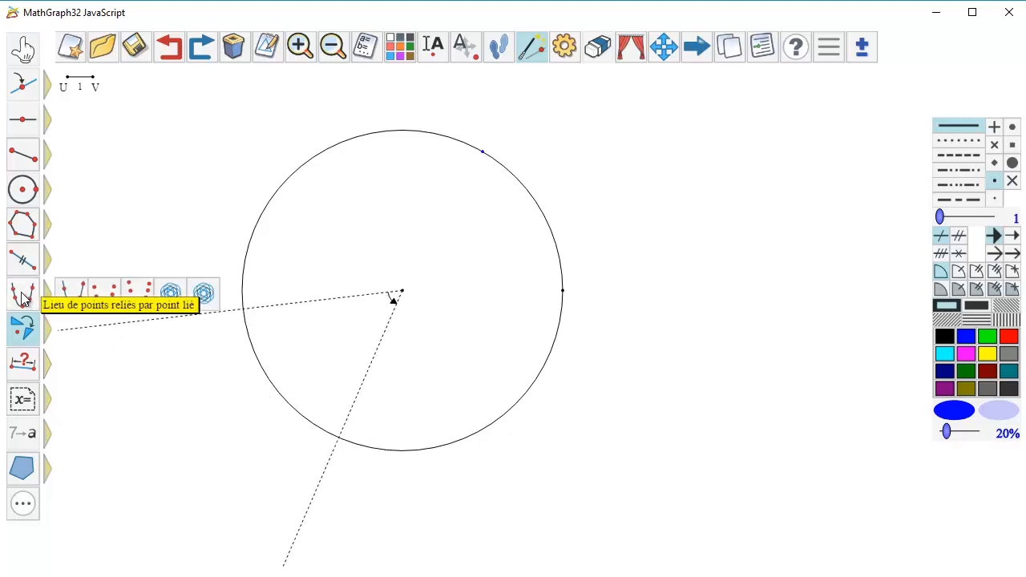
{"action": "left_click", "coordinate": [203, 295]}
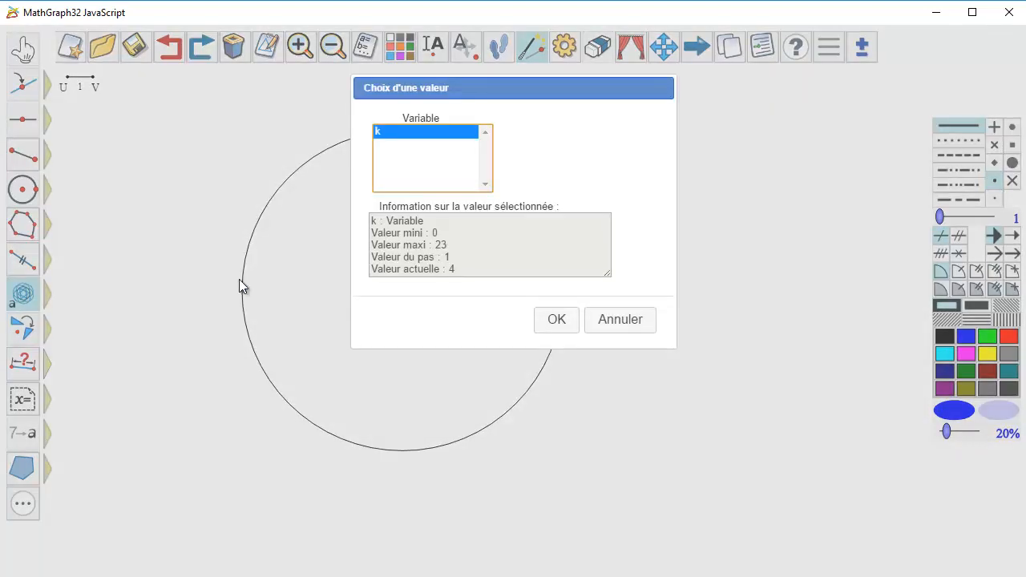
{"action": "left_click", "coordinate": [558, 320]}
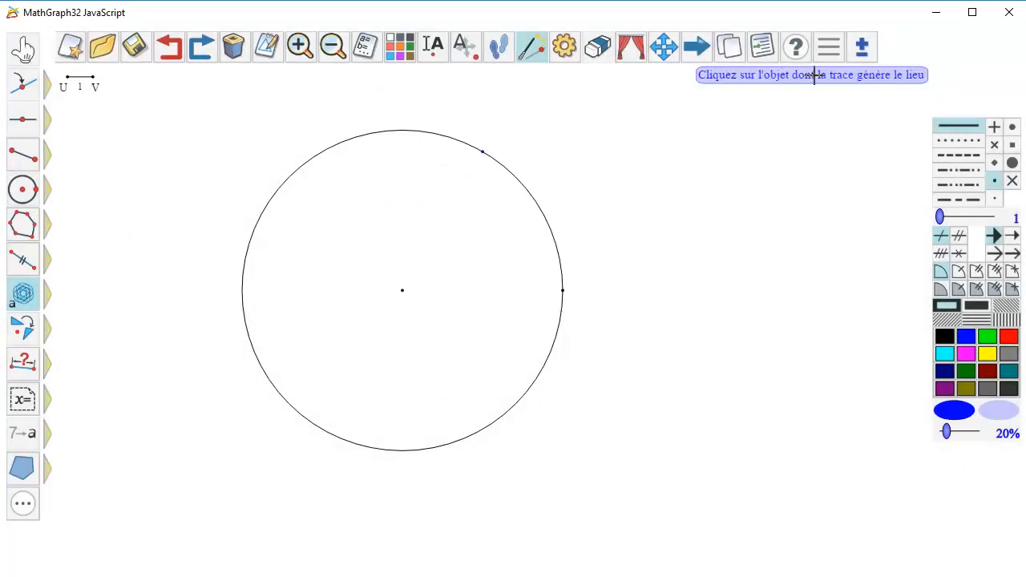
{"action": "left_click", "coordinate": [481, 151]}
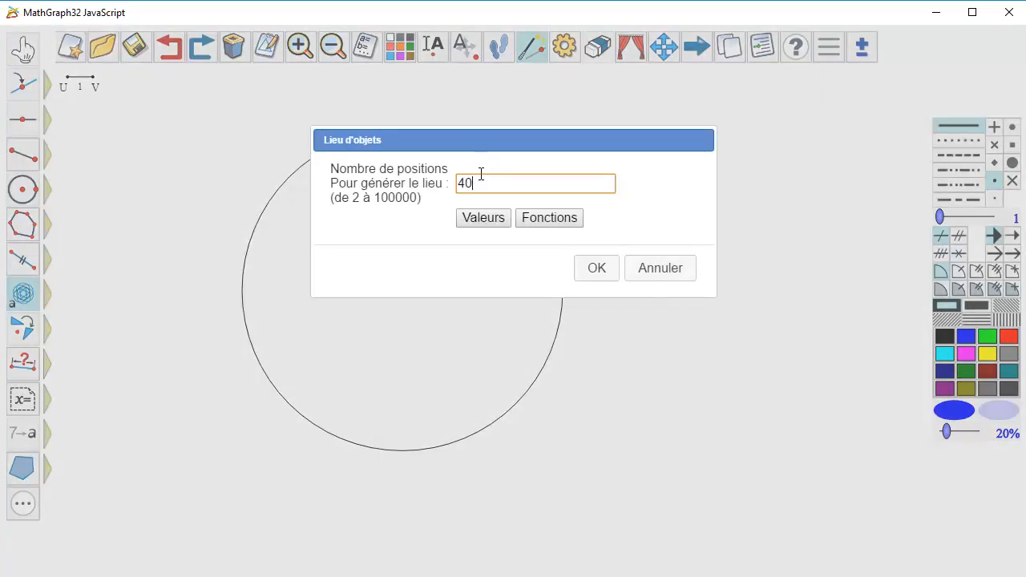
{"action": "left_click_drag", "start_coordinate": [476, 182], "coordinate": [403, 183]}
{"action": "type", "text": "2"}
{"action": "left_click", "coordinate": [591, 269]}
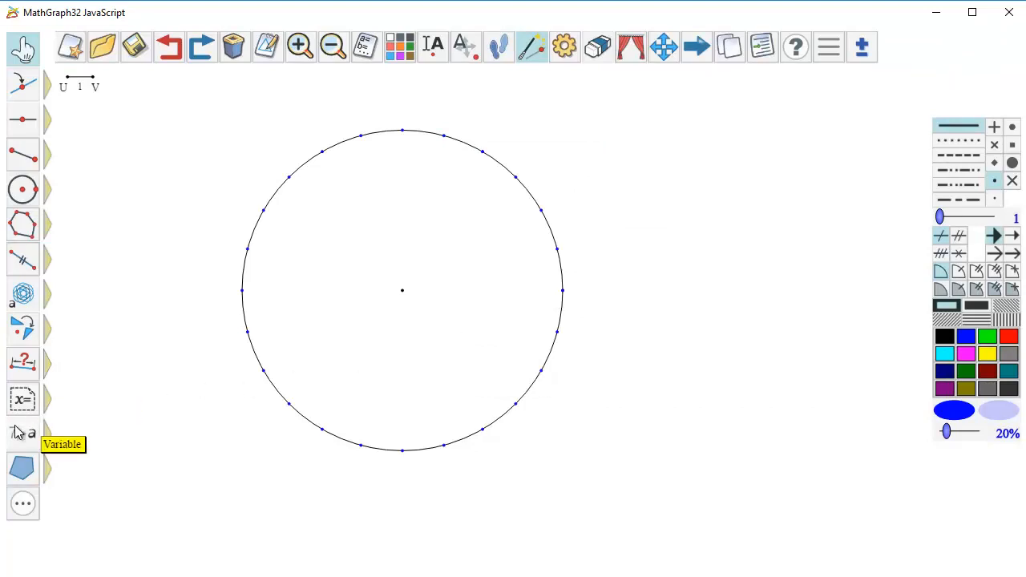
Create a real calculation named g with the formula pgcd(k,12)
{"action": "mouse_move", "coordinate": [16, 434]}
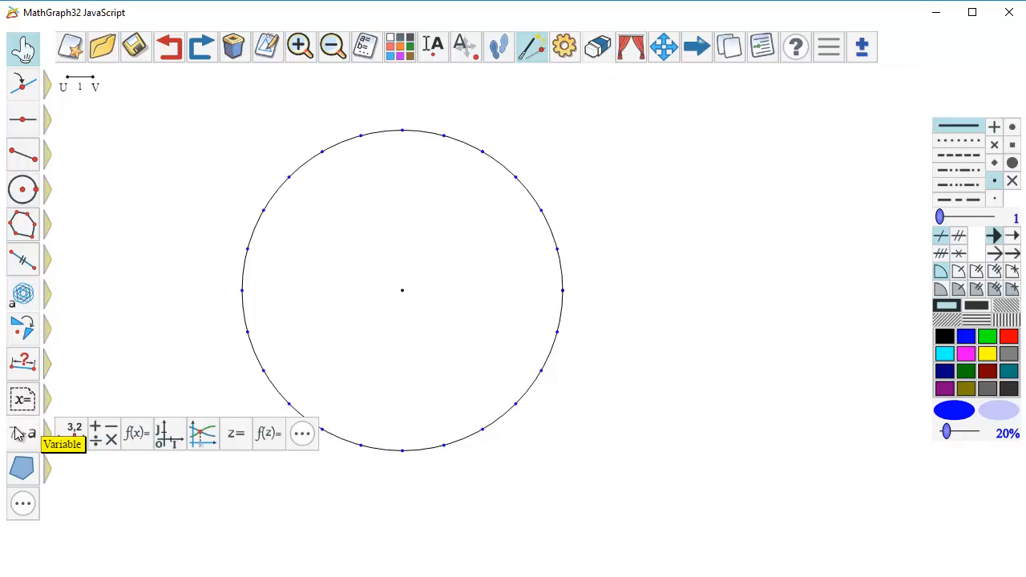
{"action": "left_click", "coordinate": [101, 440]}
{"action": "type", "text": "g"}
{"action": "key", "text": "Tab"}
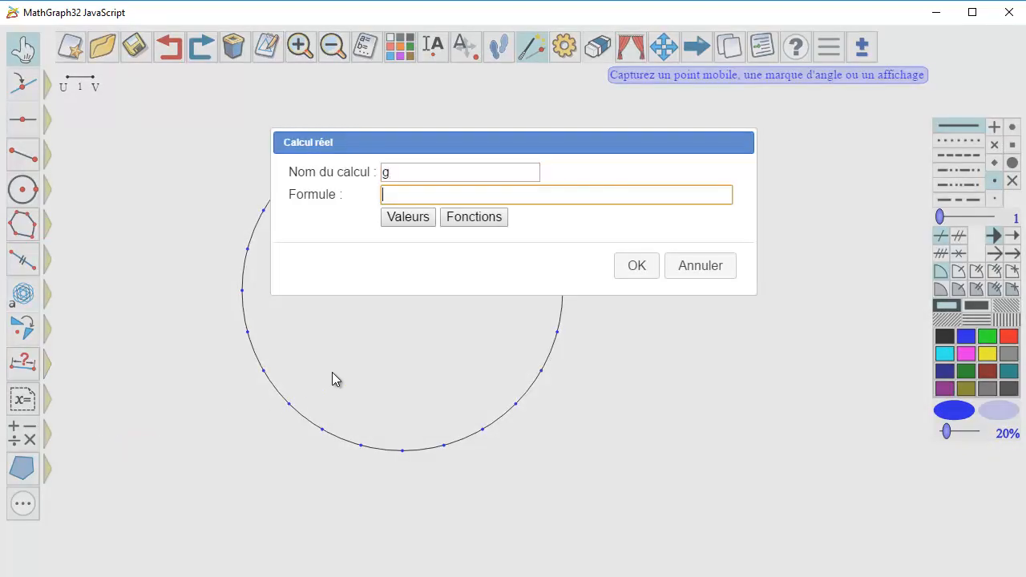
{"action": "type", "text": "pgcd(k,12"}
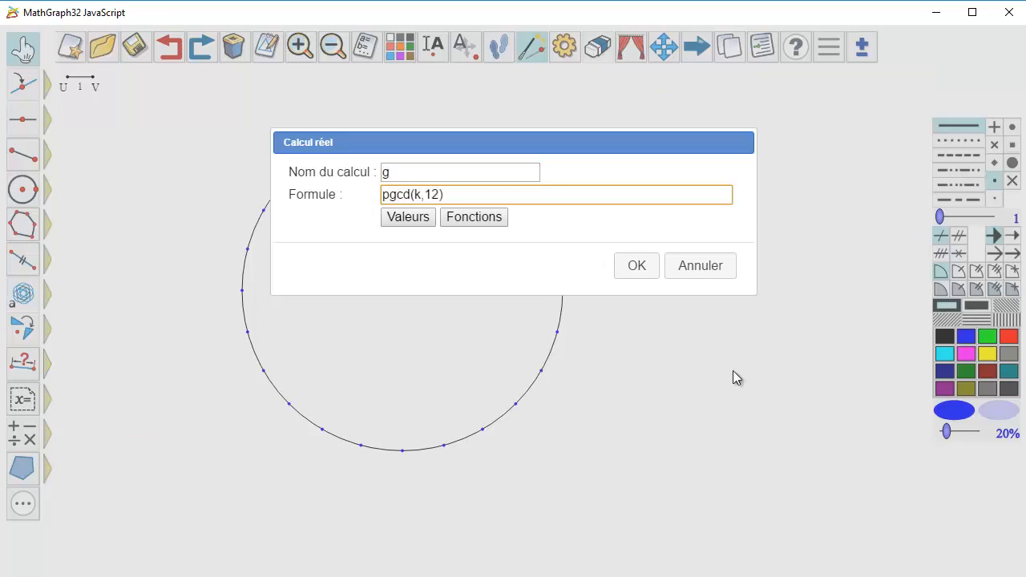
{"action": "left_click", "coordinate": [641, 271]}
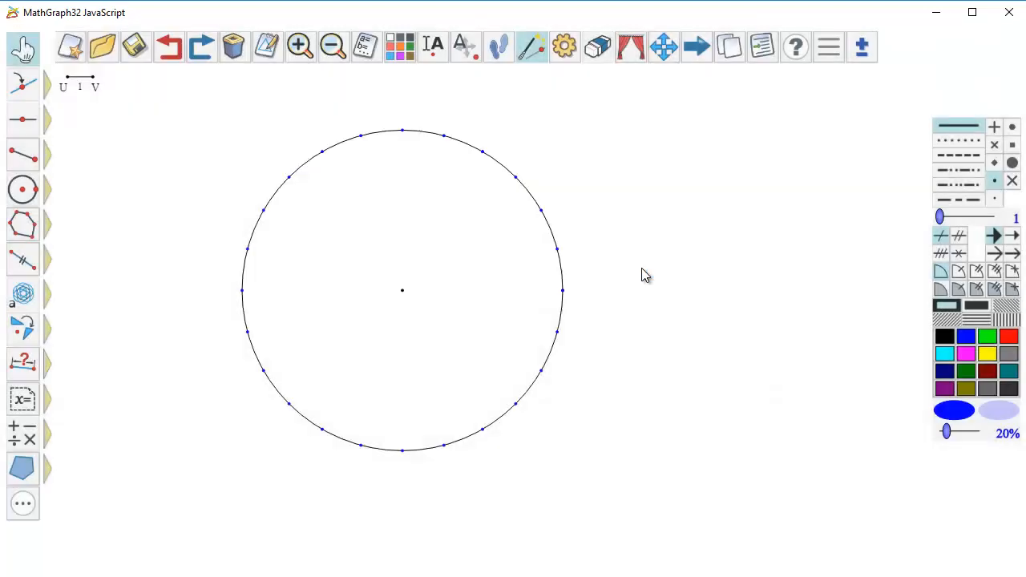
Create a real calculation named a with the formula k/g
{"action": "left_click", "coordinate": [24, 437]}
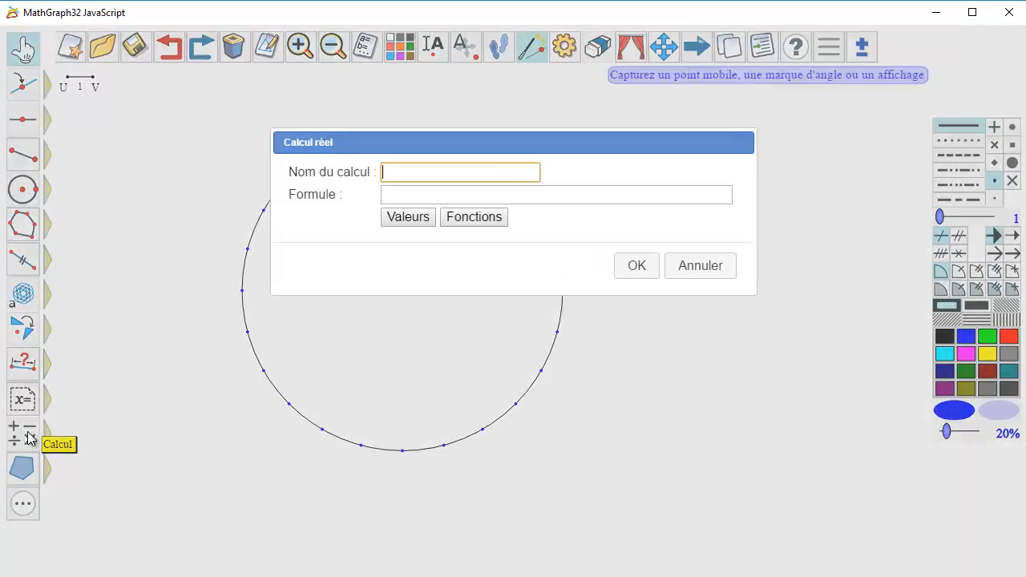
{"action": "type", "text": "a"}
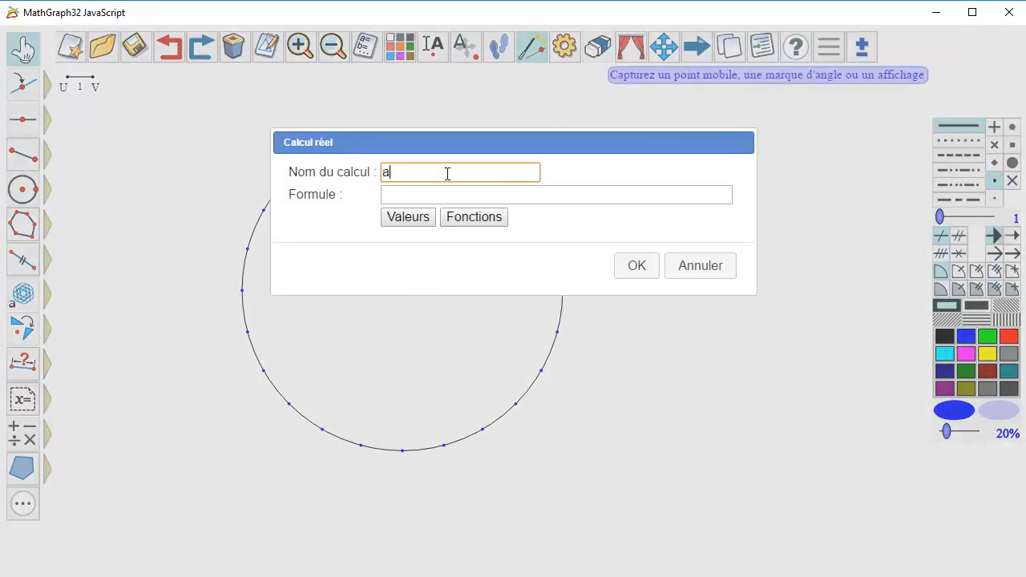
{"action": "left_click", "coordinate": [415, 201]}
{"action": "type", "text": "k"}
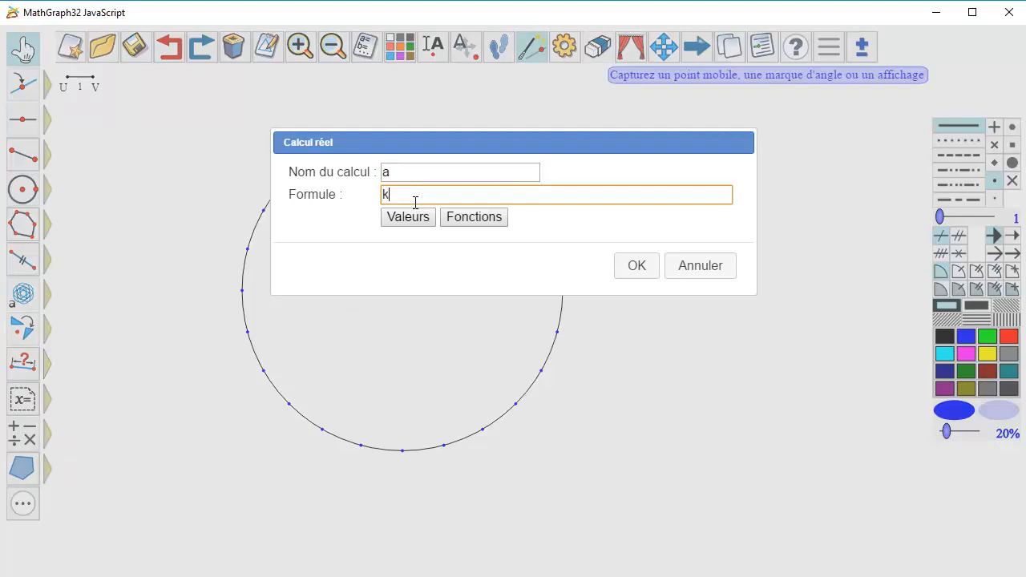
{"action": "type", "text": "/9"}
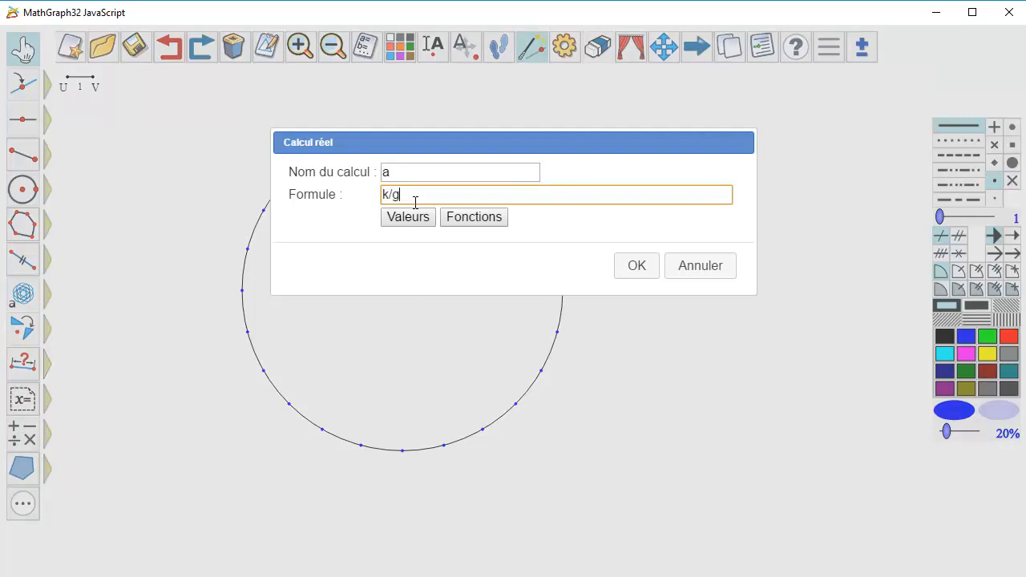
{"action": "left_click", "coordinate": [641, 272]}
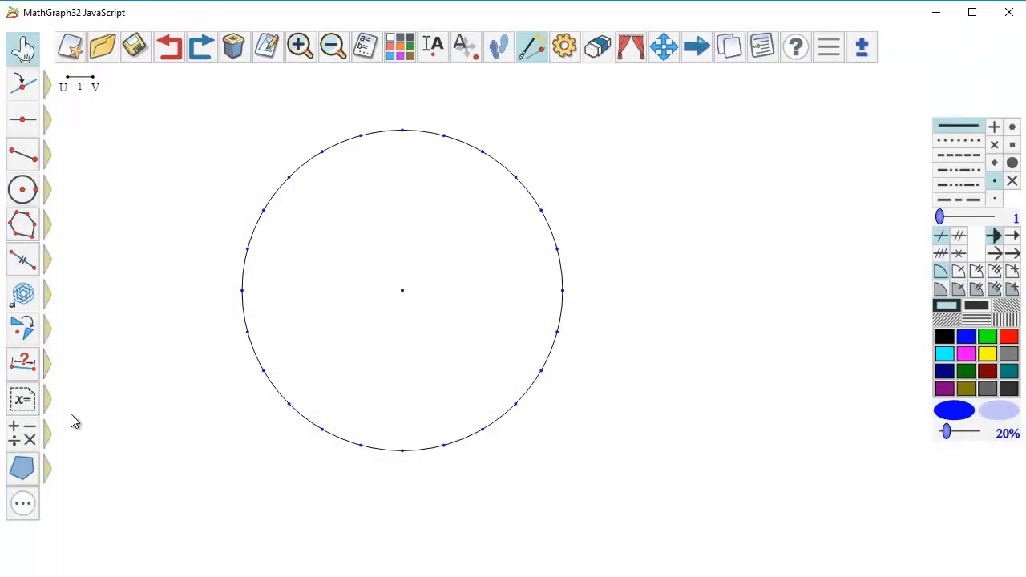
Create a real calculation named b with the formula 12/g
{"action": "left_click", "coordinate": [24, 438]}
{"action": "type", "text": "b"}
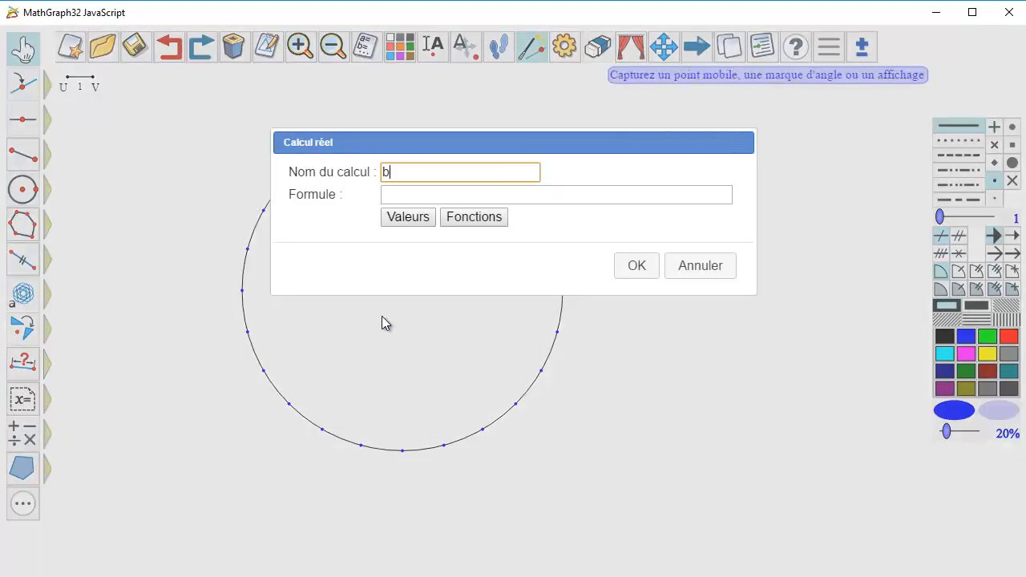
{"action": "key", "text": "Tab"}
{"action": "type", "text": "1"}
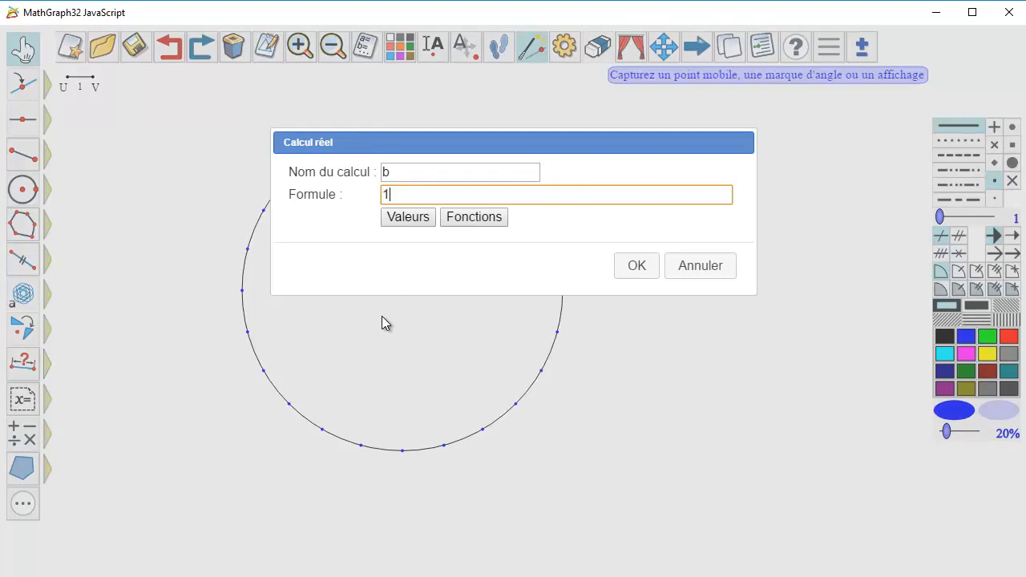
{"action": "type", "text": "2/g"}
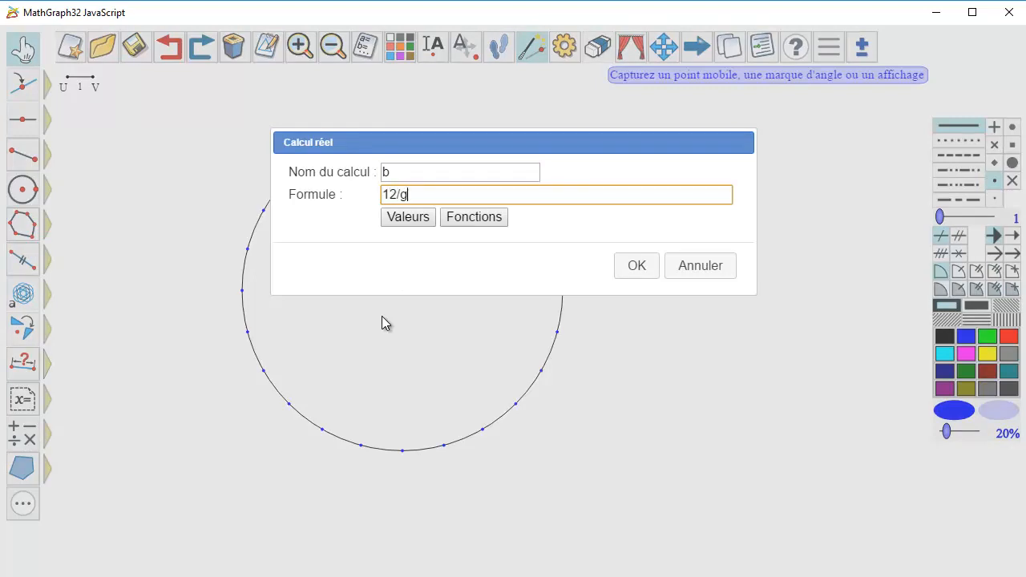
{"action": "left_click", "coordinate": [635, 266]}
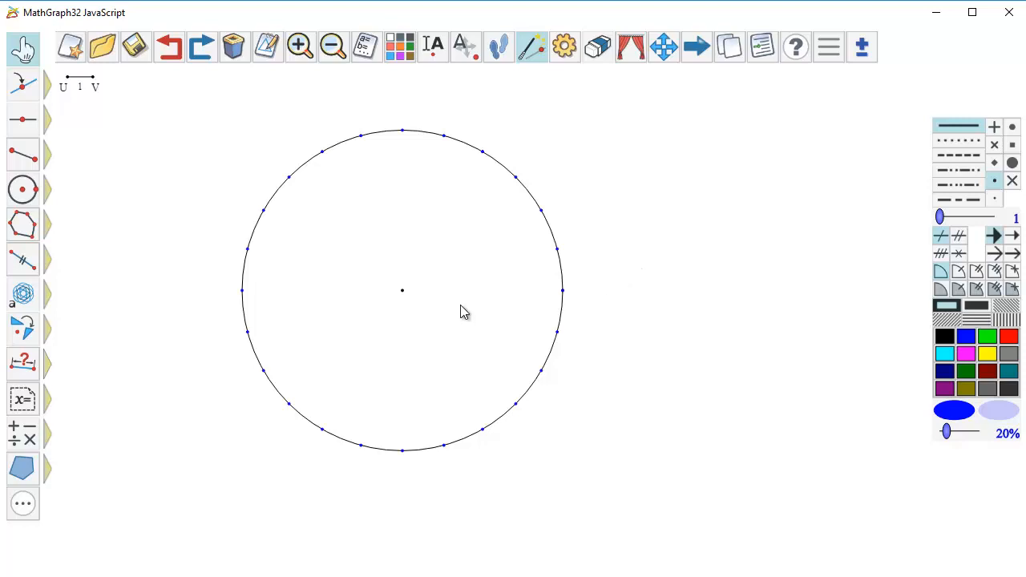
Create a real function f of variable pi with the formula a*pi/b
{"action": "left_click", "coordinate": [24, 435]}
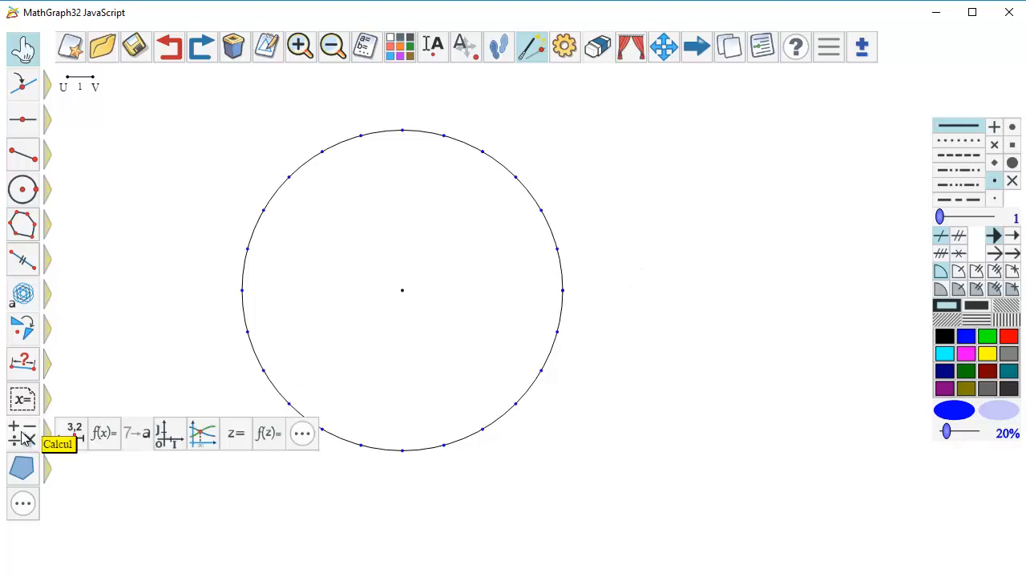
{"action": "left_click", "coordinate": [104, 434]}
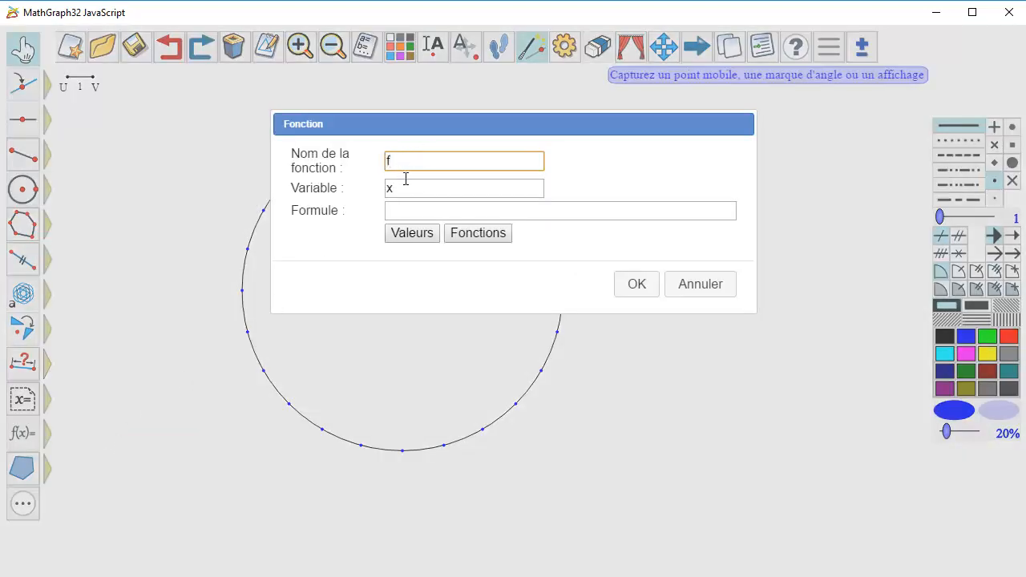
{"action": "key", "text": "Tab"}
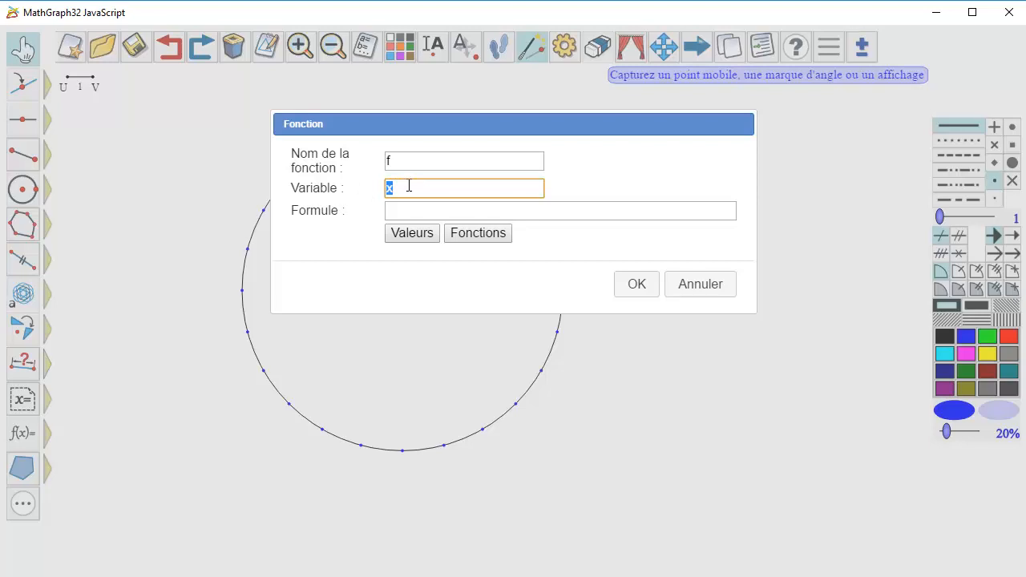
{"action": "type", "text": "pi"}
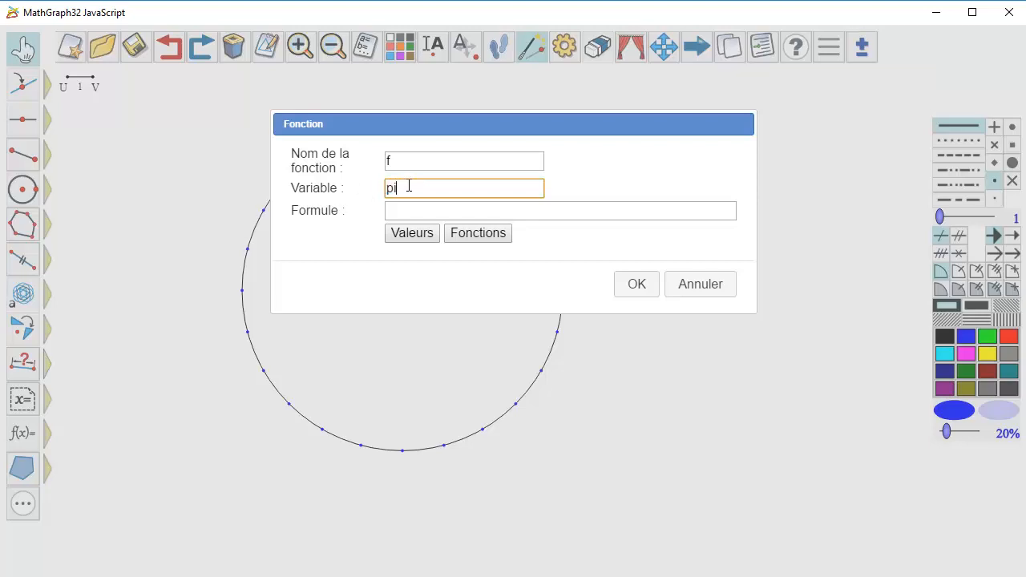
{"action": "left_click", "coordinate": [414, 211]}
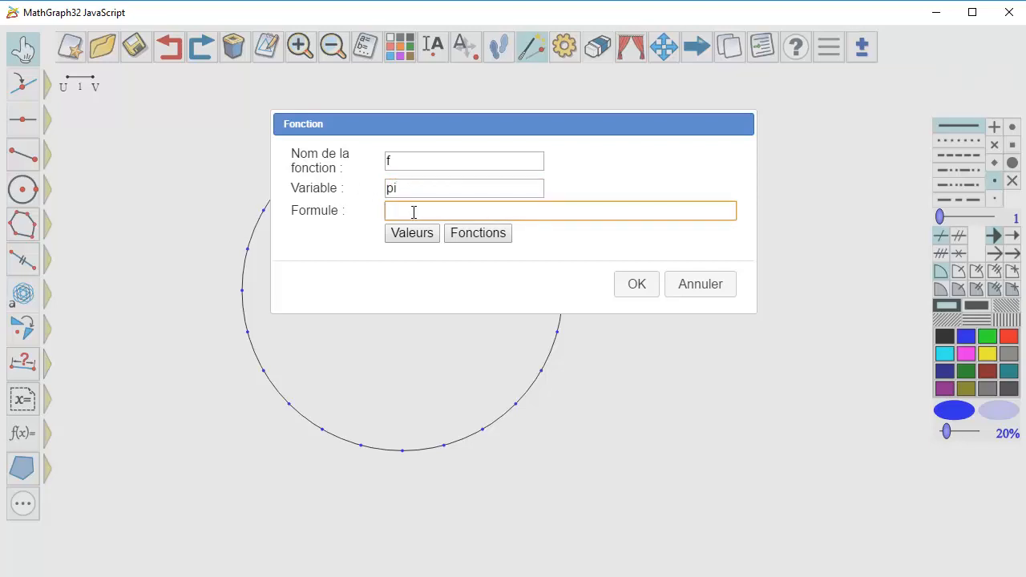
{"action": "type", "text": "a*pi/b"}
{"action": "left_click", "coordinate": [635, 285]}
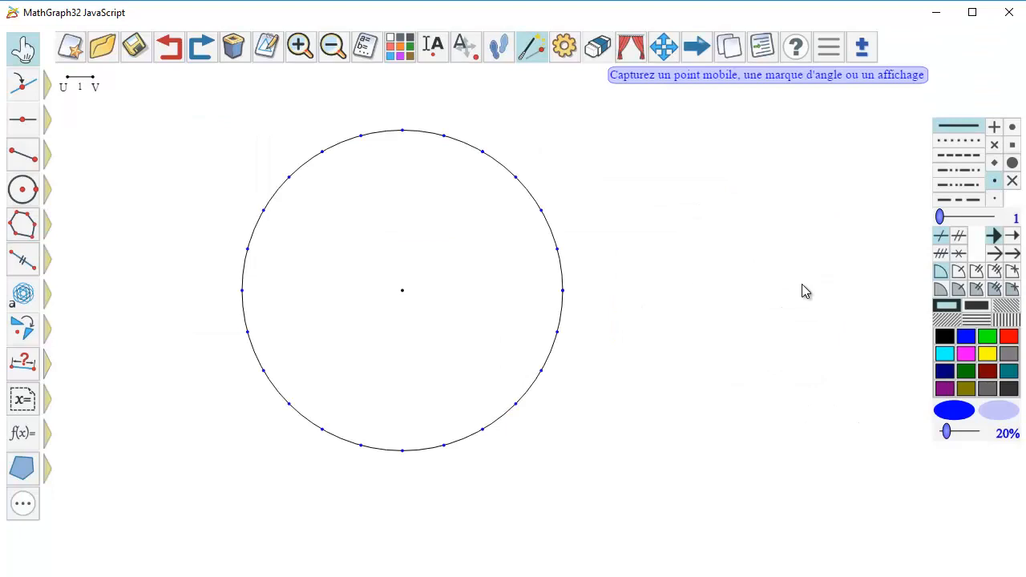
Draw a black ray from the circle's centre through the rotated point for k = 4
{"action": "left_click", "coordinate": [943, 336]}
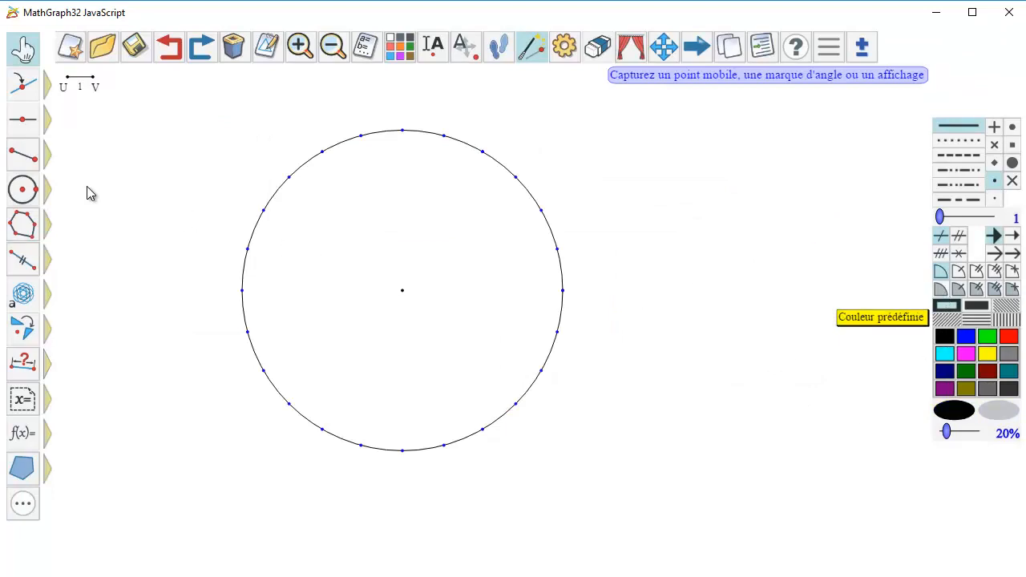
{"action": "mouse_move", "coordinate": [32, 162]}
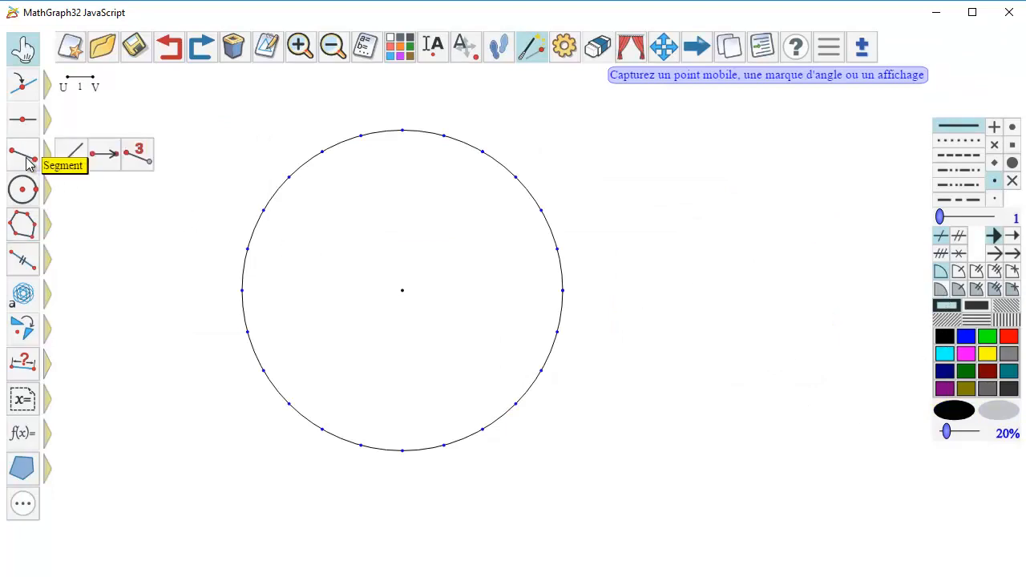
{"action": "left_click", "coordinate": [73, 160]}
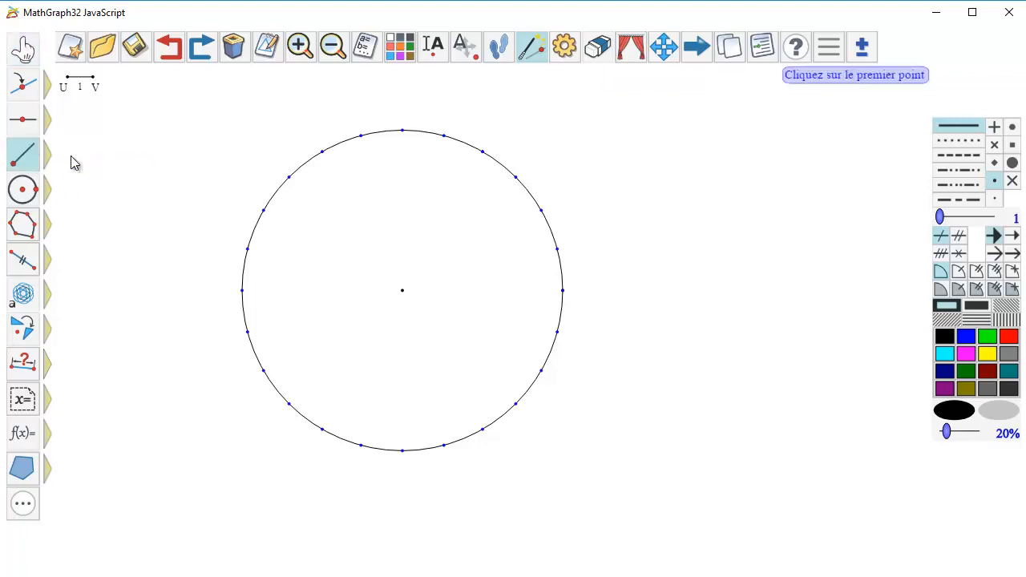
{"action": "left_click", "coordinate": [401, 286]}
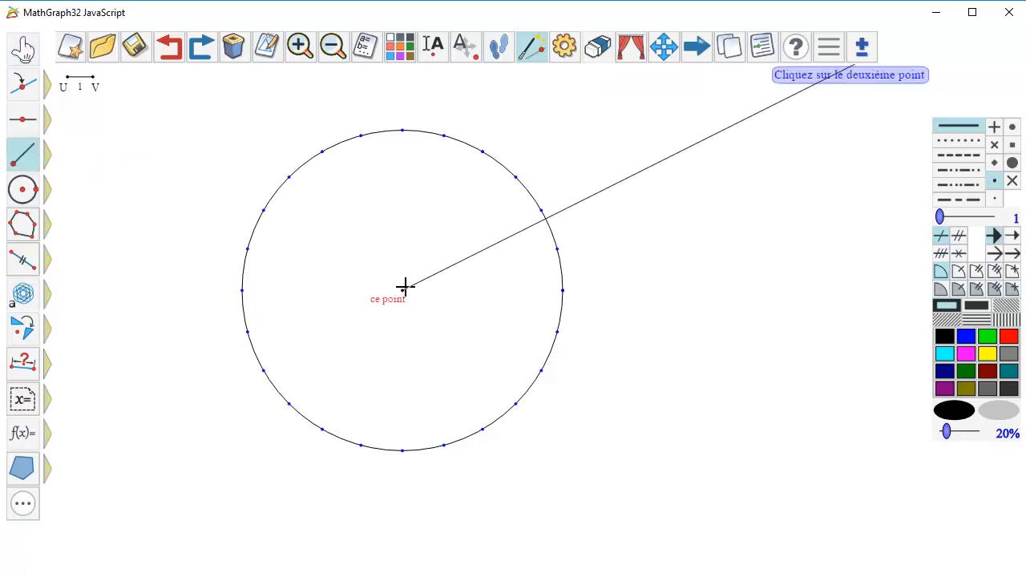
{"action": "left_click", "coordinate": [481, 150]}
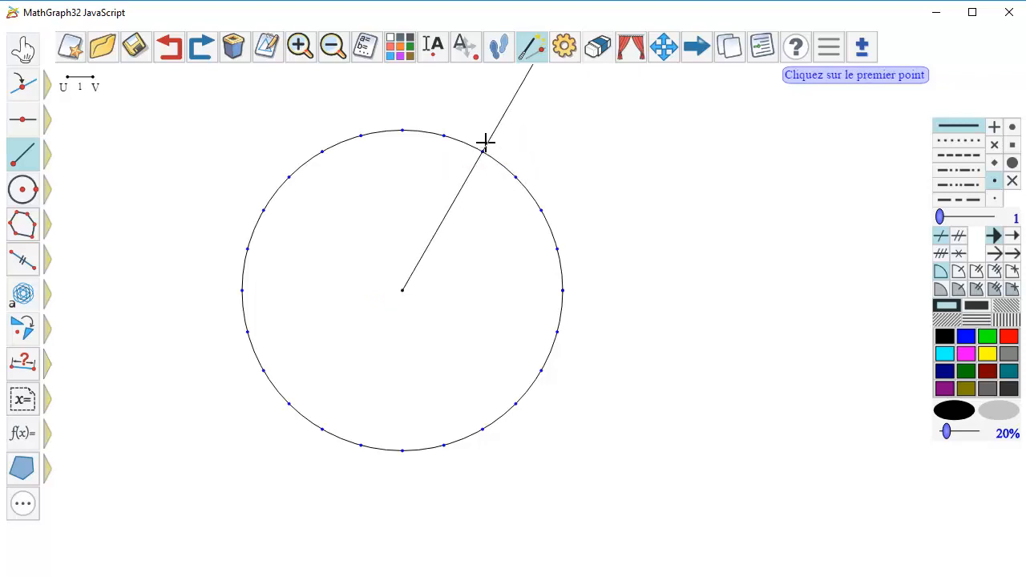
Draw a circle centred on the rotated point on the ray, with a radius of 18 pixels
{"action": "mouse_move", "coordinate": [36, 196]}
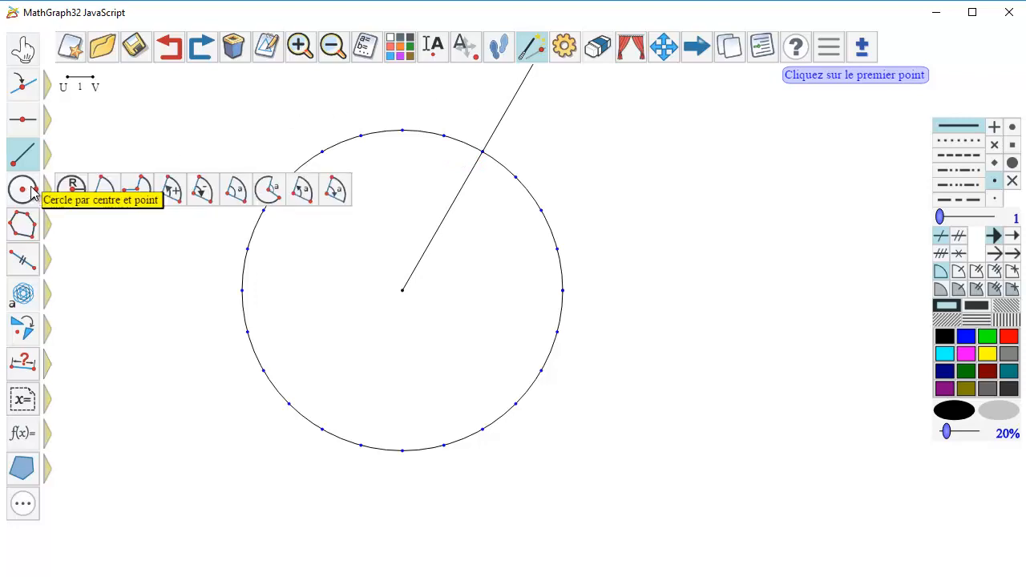
{"action": "left_click", "coordinate": [73, 189]}
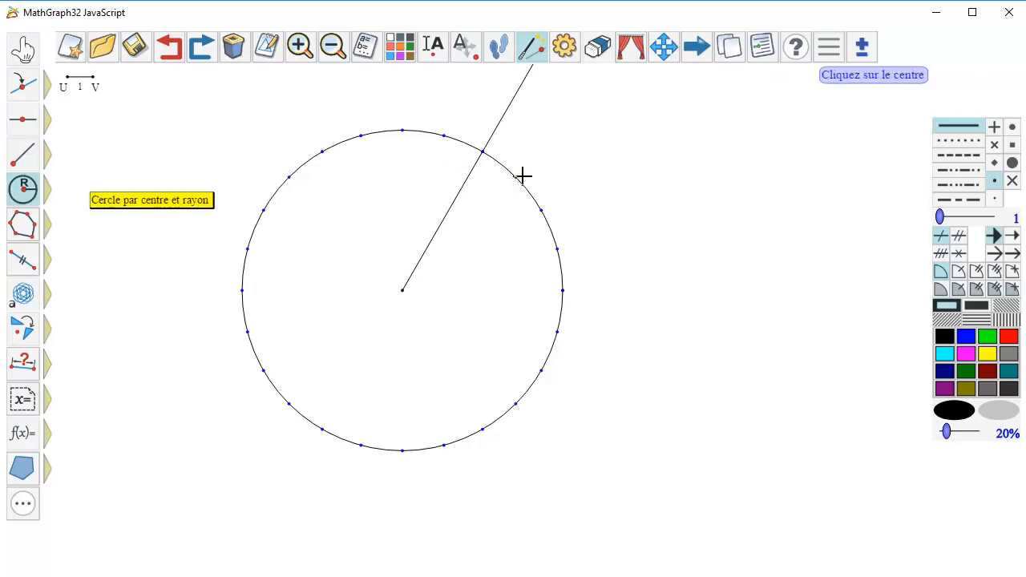
{"action": "left_click", "coordinate": [483, 150]}
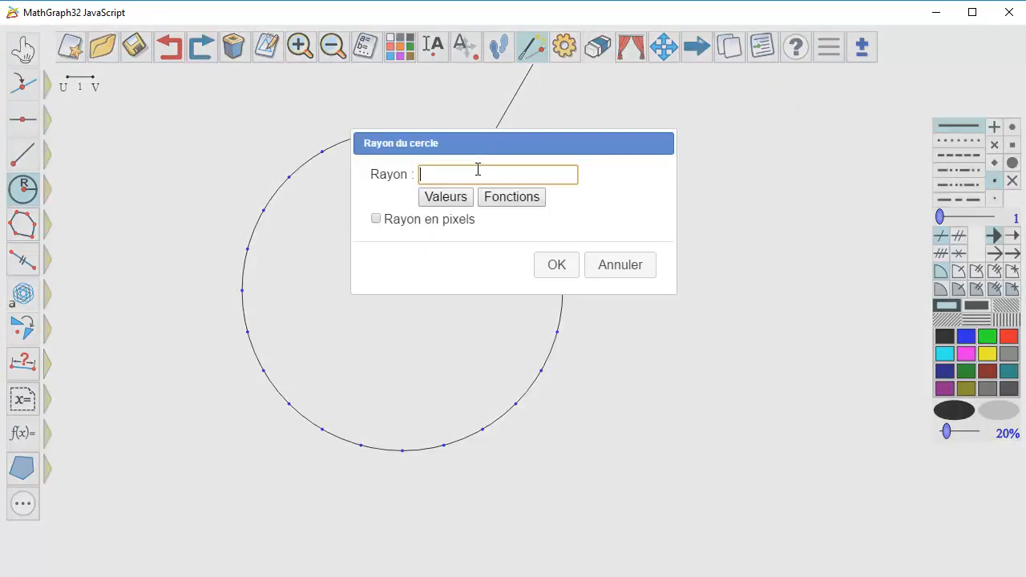
{"action": "type", "text": "18"}
{"action": "left_click", "coordinate": [376, 220]}
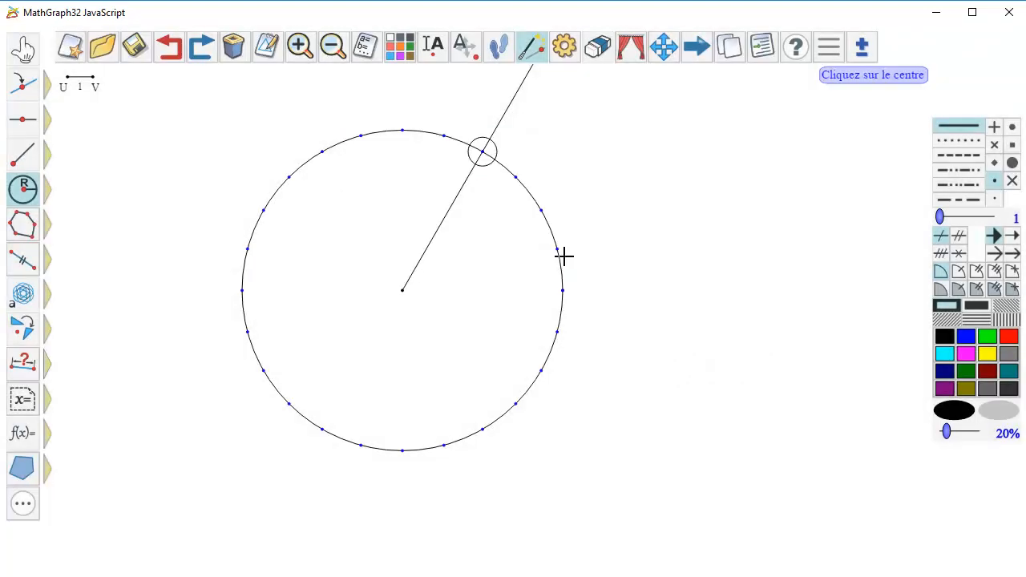
Create the intersection points of the ray and the small circle
{"action": "mouse_move", "coordinate": [46, 94]}
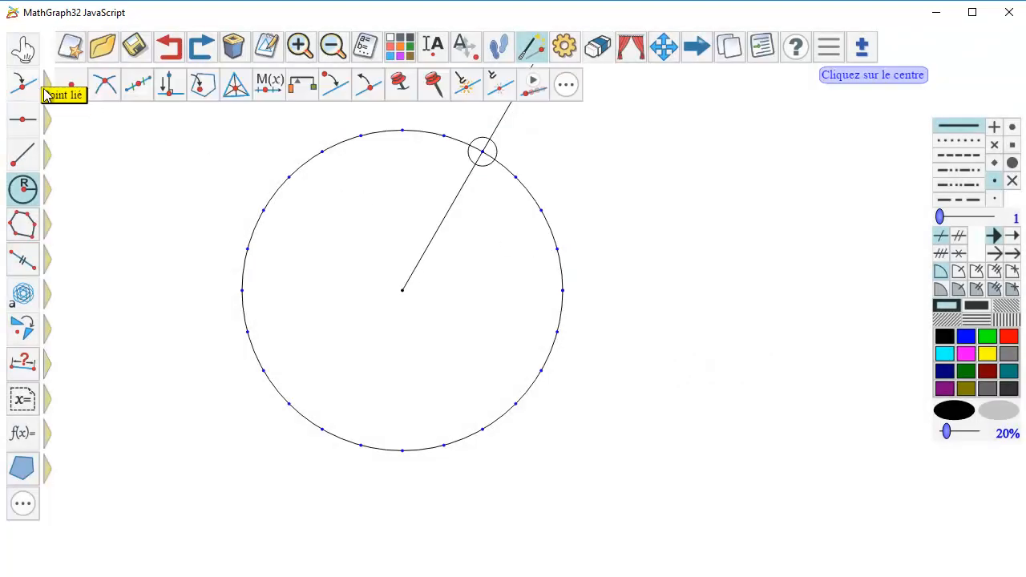
{"action": "left_click", "coordinate": [105, 84]}
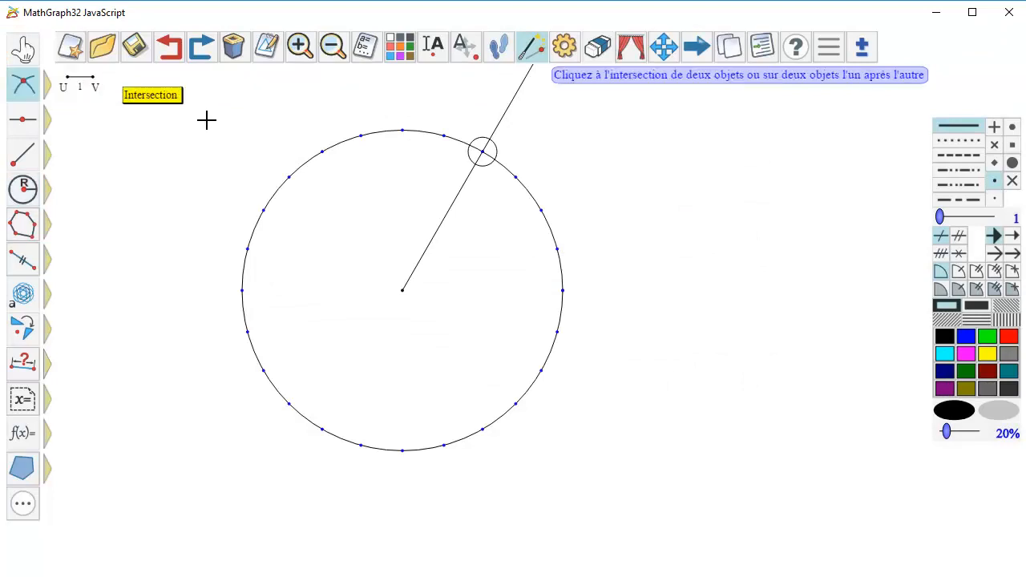
{"action": "left_click", "coordinate": [488, 140]}
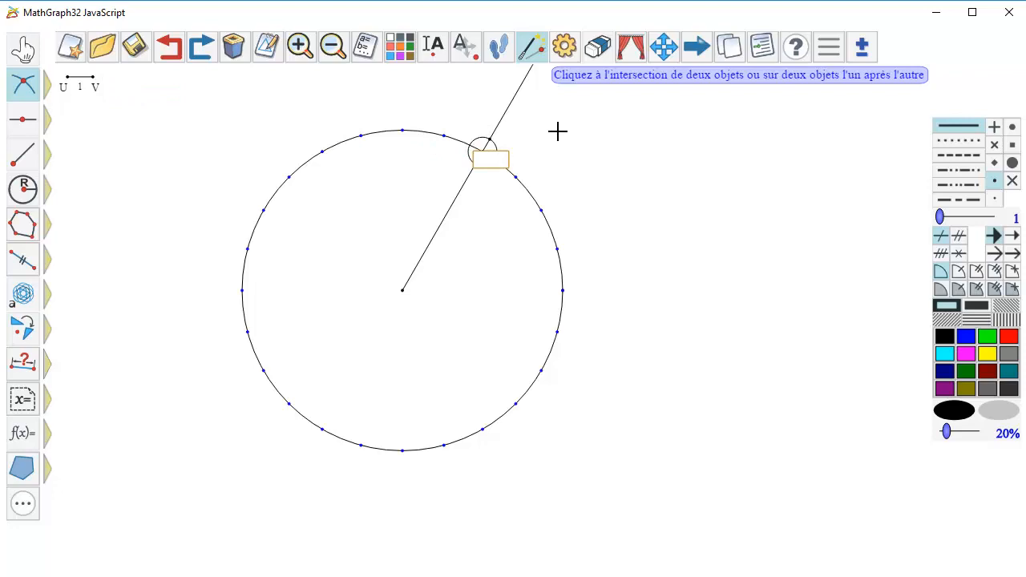
Hide the ray, the small circle and the intersection point inside the large circle
{"action": "left_click", "coordinate": [606, 53]}
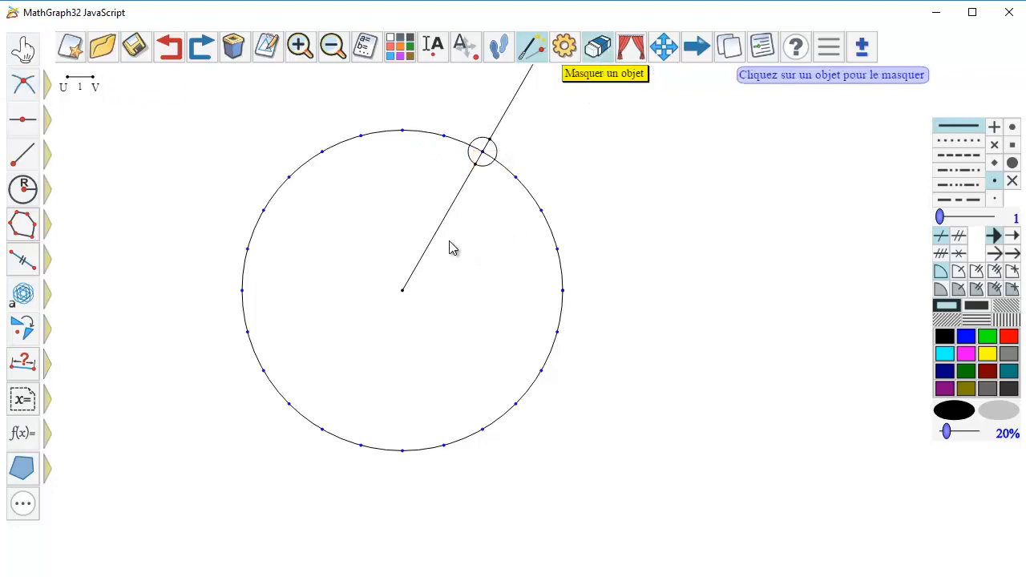
{"action": "left_click", "coordinate": [441, 237]}
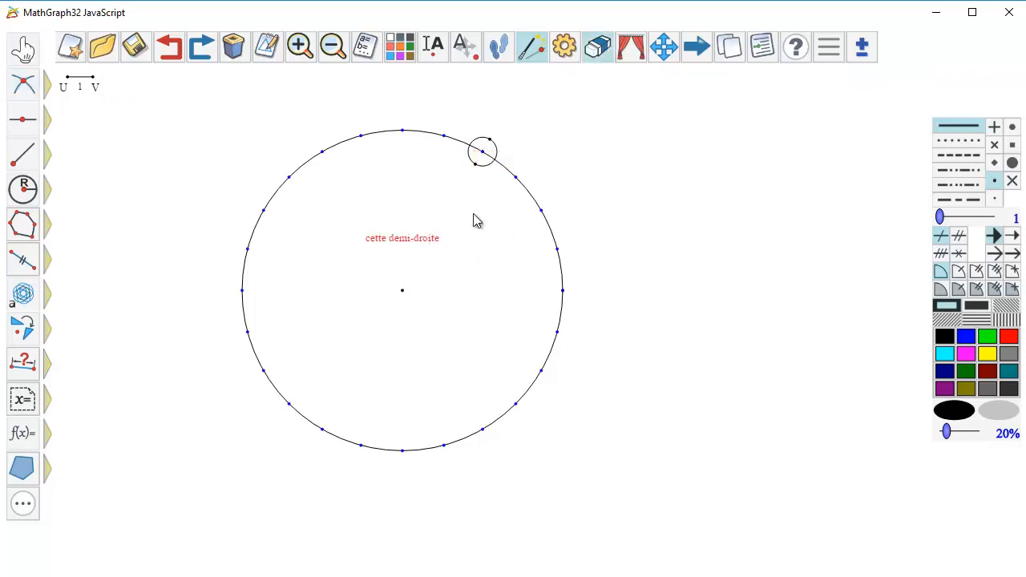
{"action": "left_click", "coordinate": [489, 166]}
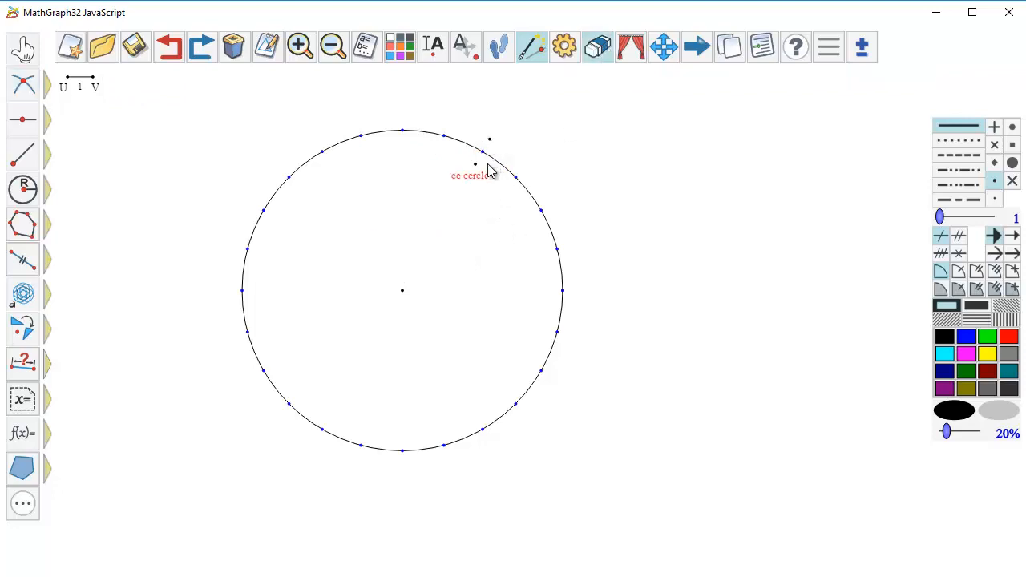
Add a blue LaTeX display \ForSimp{f} linked to the outer intersection point, centred horizontally and vertically, at size 16
{"action": "left_click", "coordinate": [965, 339]}
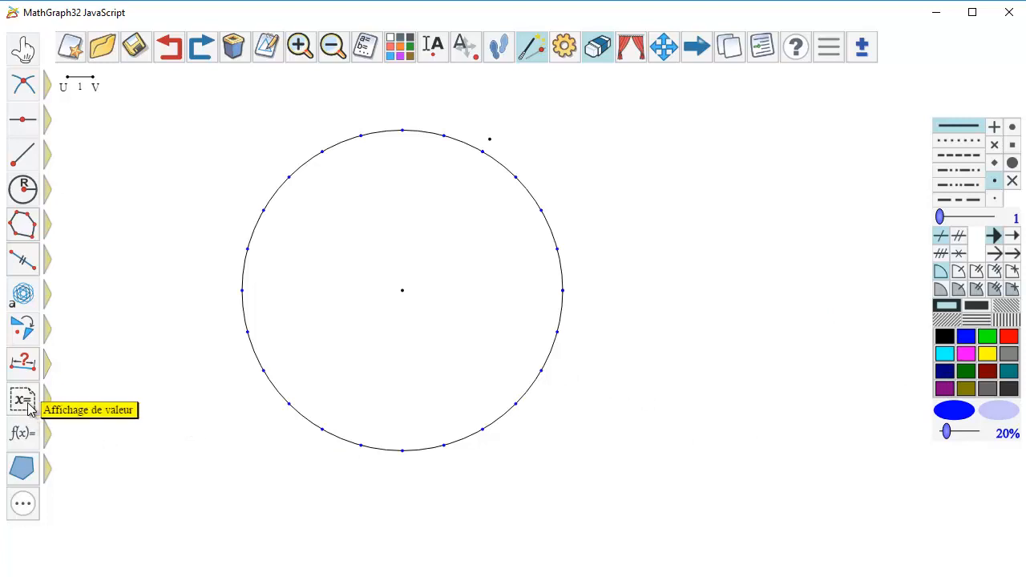
{"action": "mouse_move", "coordinate": [24, 400]}
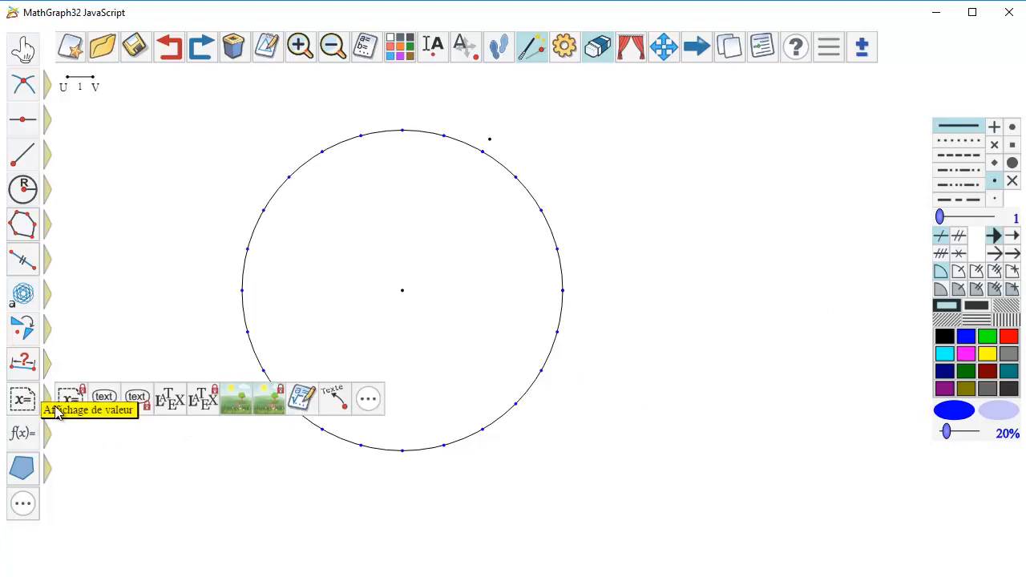
{"action": "left_click", "coordinate": [204, 398]}
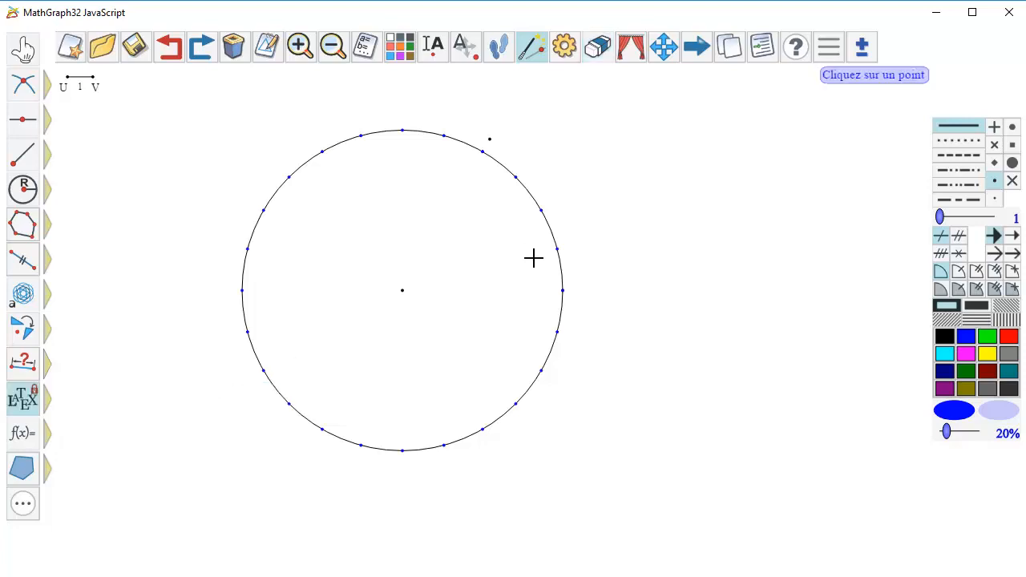
{"action": "left_click", "coordinate": [492, 138]}
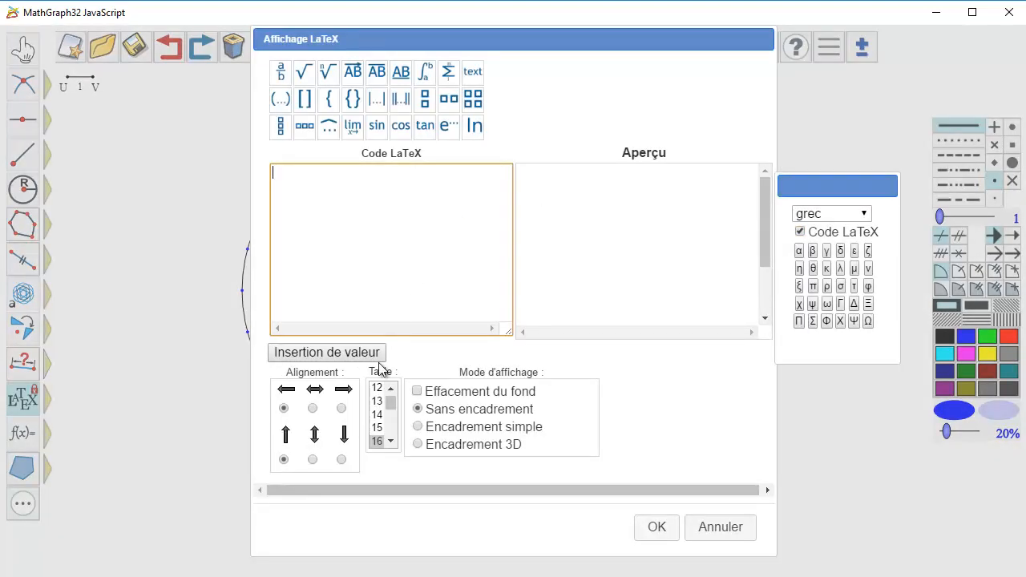
{"action": "left_click", "coordinate": [313, 410]}
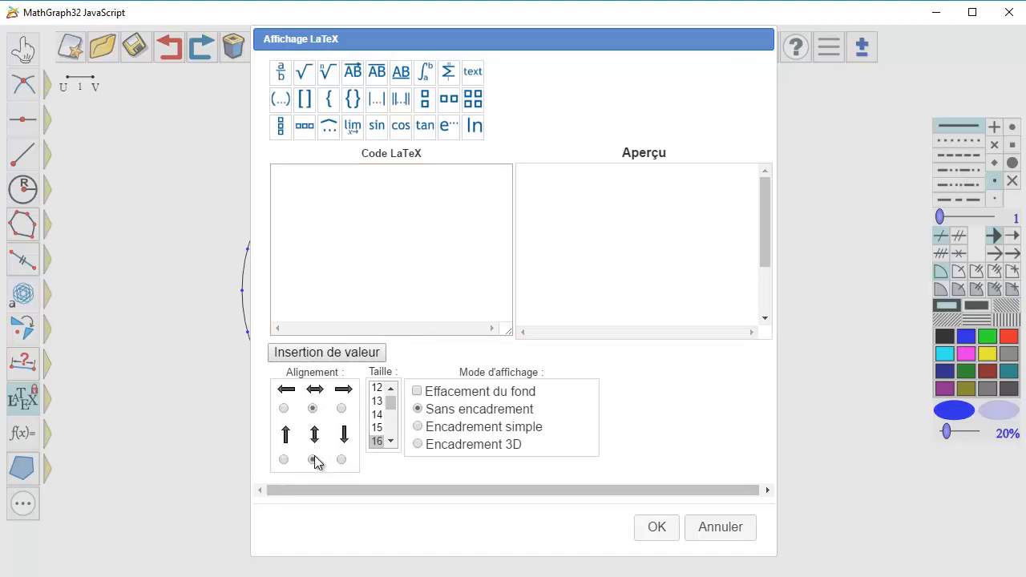
{"action": "left_click", "coordinate": [307, 182]}
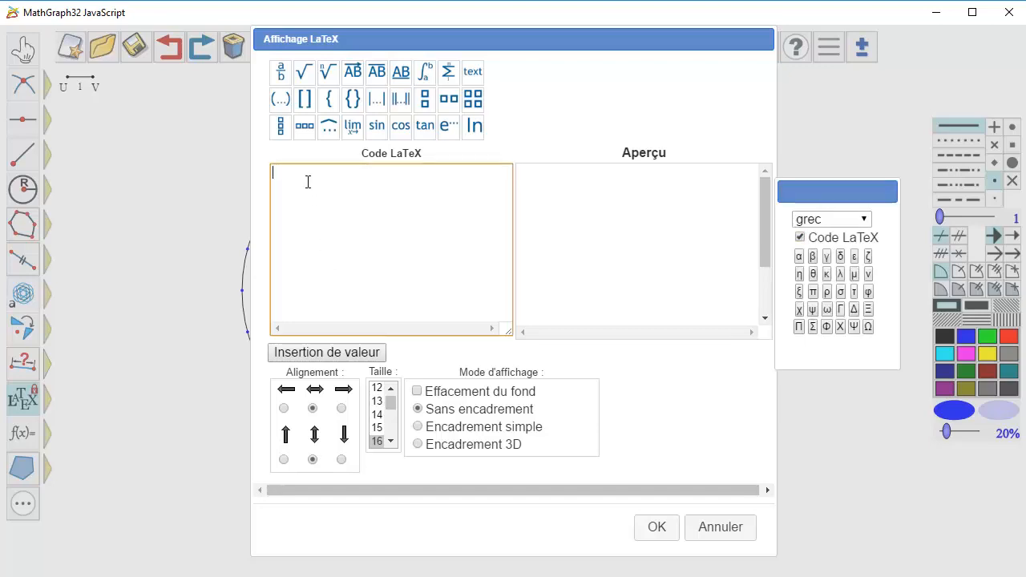
{"action": "type", "text": "\\ForSimp"}
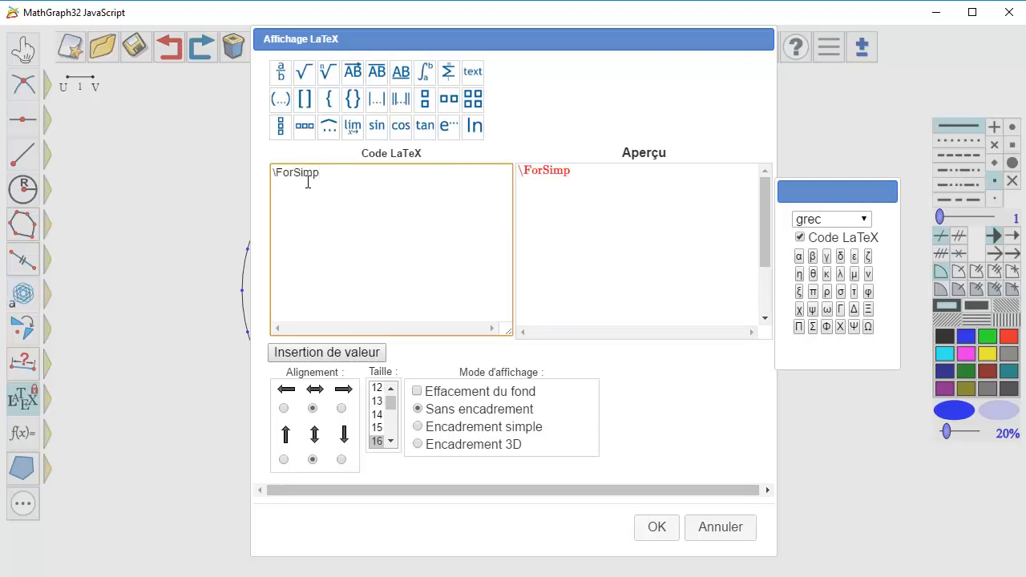
{"action": "type", "text": "("}
{"action": "left_click", "coordinate": [653, 524]}
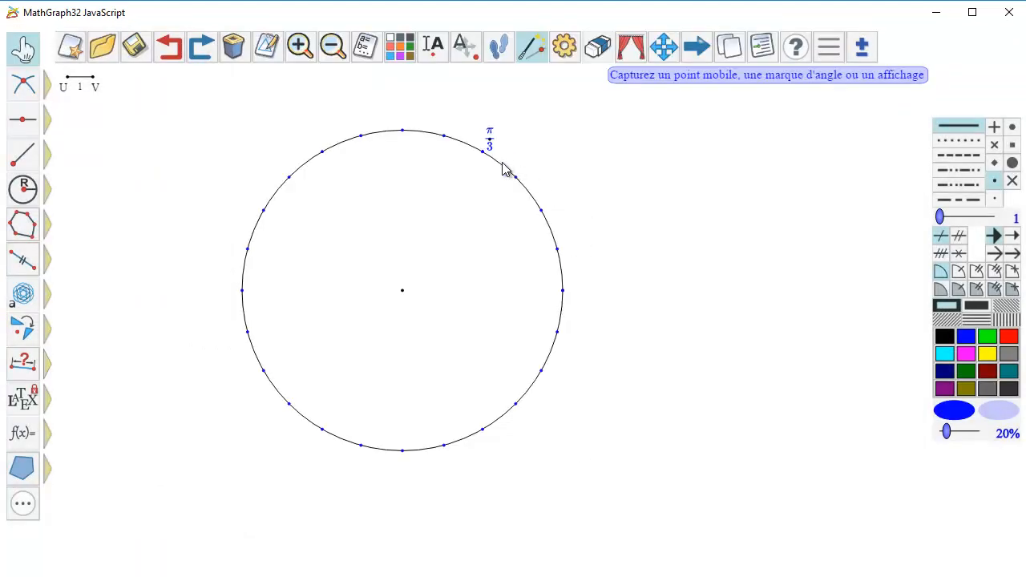
Generate an object locus of the LaTeX label from variable k with 24 positions
{"action": "left_click", "coordinate": [27, 297]}
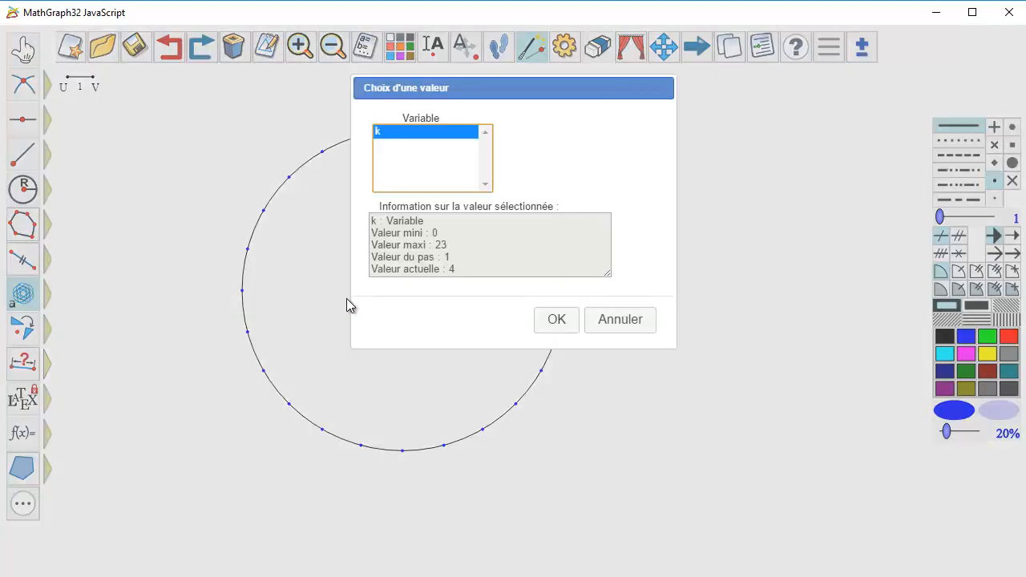
{"action": "left_click", "coordinate": [556, 323]}
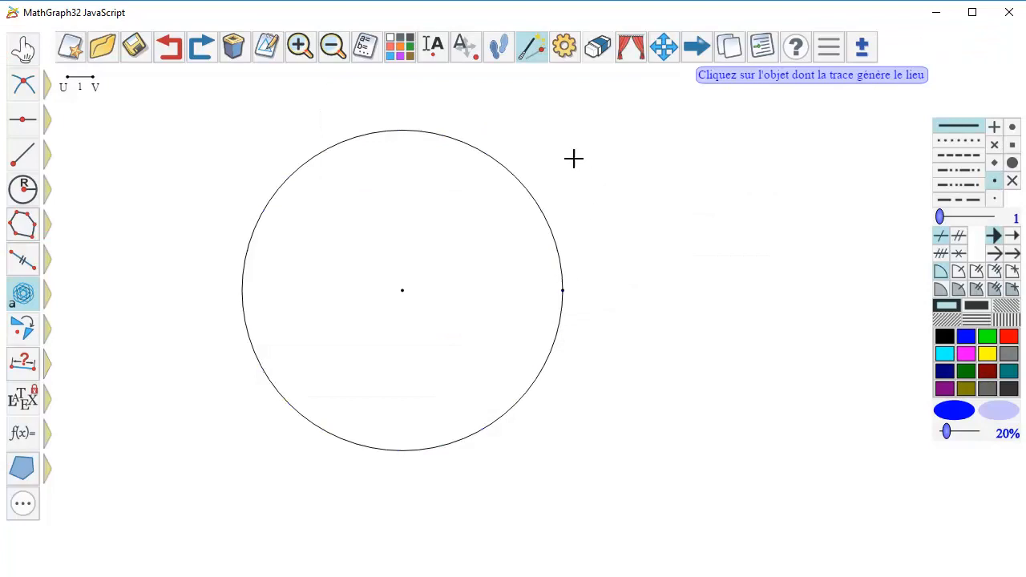
{"action": "left_click", "coordinate": [492, 126]}
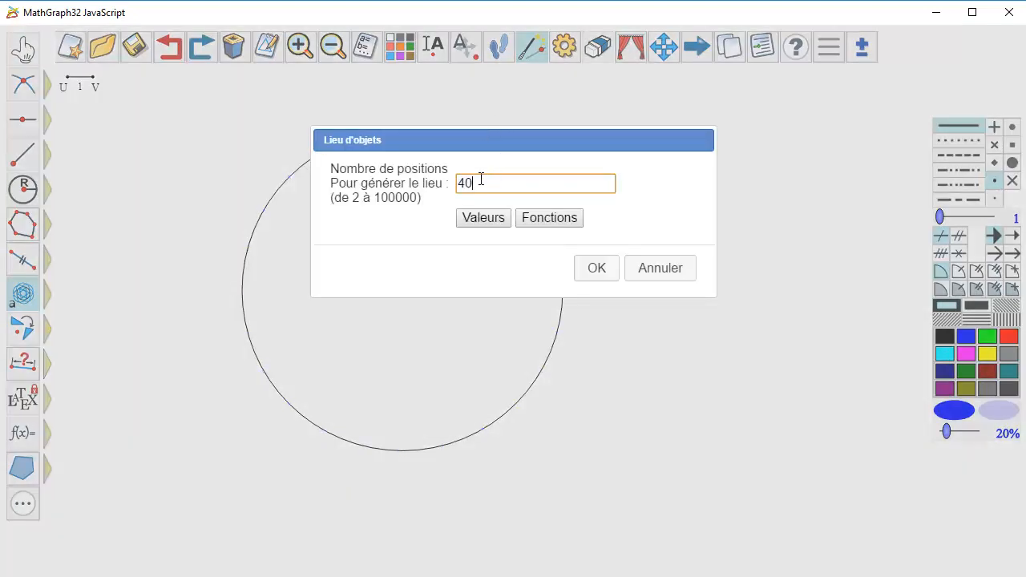
{"action": "double_click", "coordinate": [481, 179]}
{"action": "type", "text": "2"}
{"action": "left_click", "coordinate": [595, 268]}
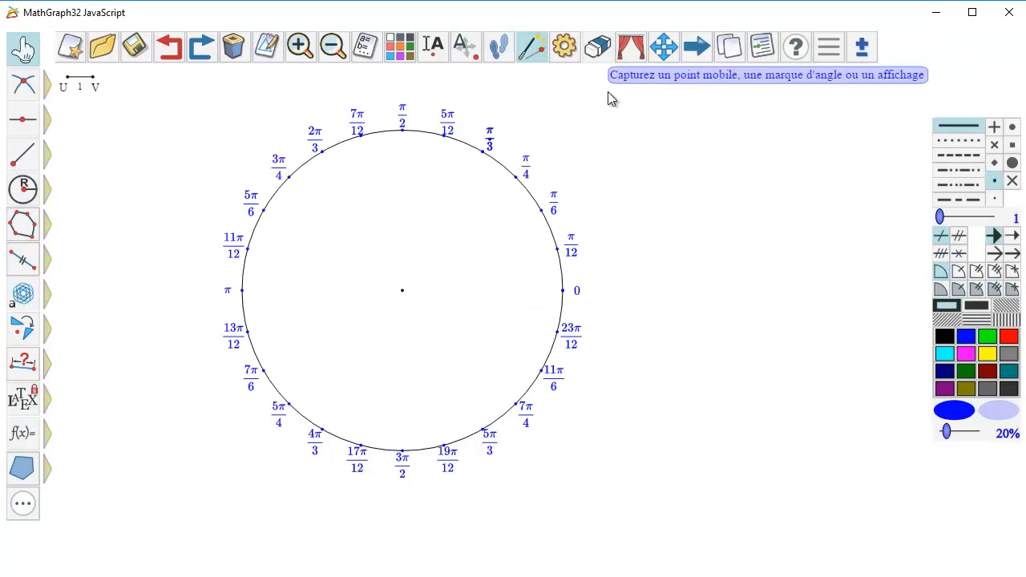
Hide the original LaTeX label that overlaps the π/3 label of the locus
{"action": "left_click", "coordinate": [595, 48]}
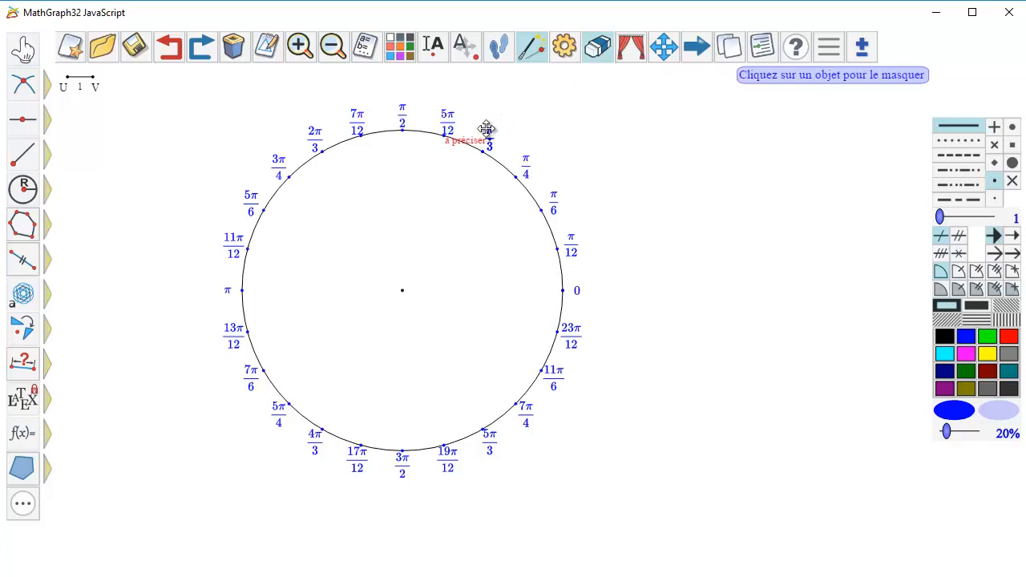
{"action": "left_click", "coordinate": [487, 135]}
{"action": "left_click", "coordinate": [497, 169]}
{"action": "left_click", "coordinate": [598, 289]}
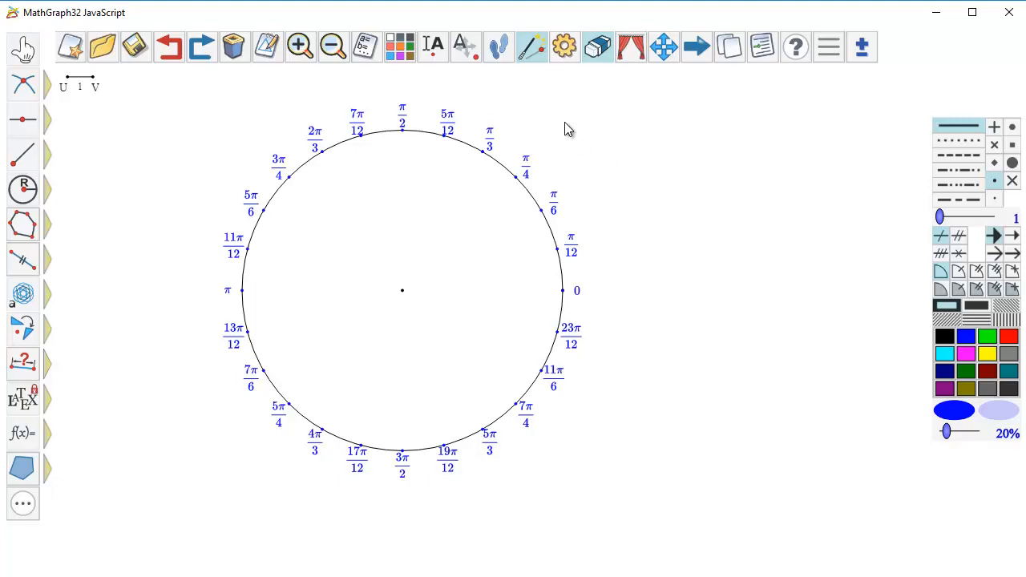
Unhide the small circle around the rotated point, increase its radius in pixels, and hide it again
{"action": "left_click", "coordinate": [630, 49]}
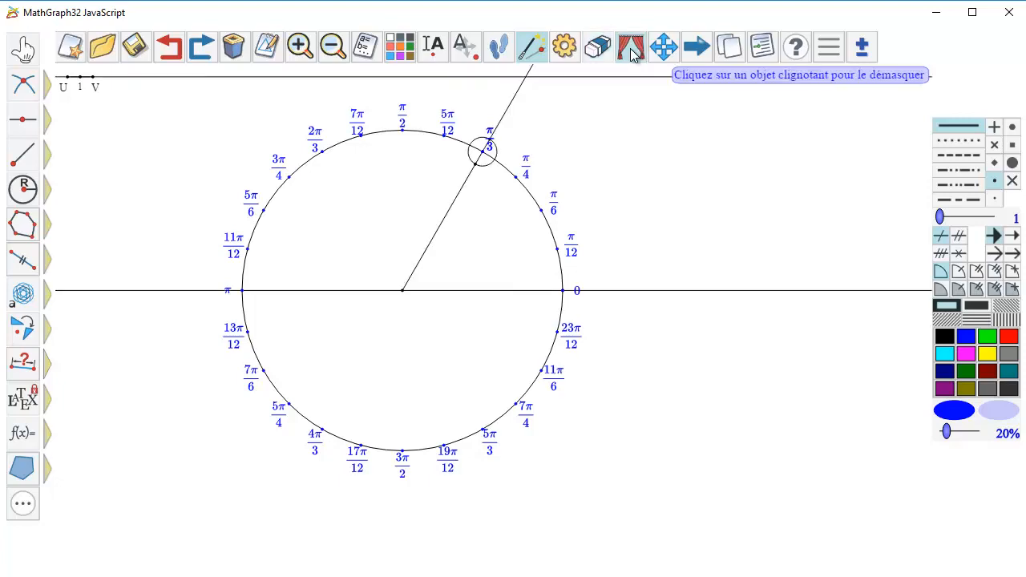
{"action": "left_click", "coordinate": [486, 167]}
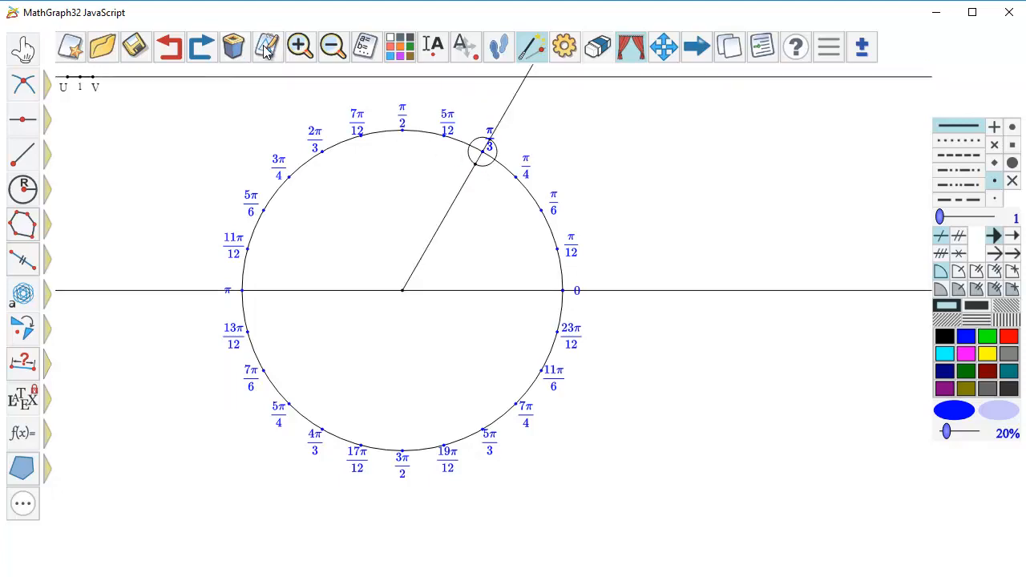
{"action": "left_click", "coordinate": [267, 48]}
{"action": "left_click", "coordinate": [486, 167]}
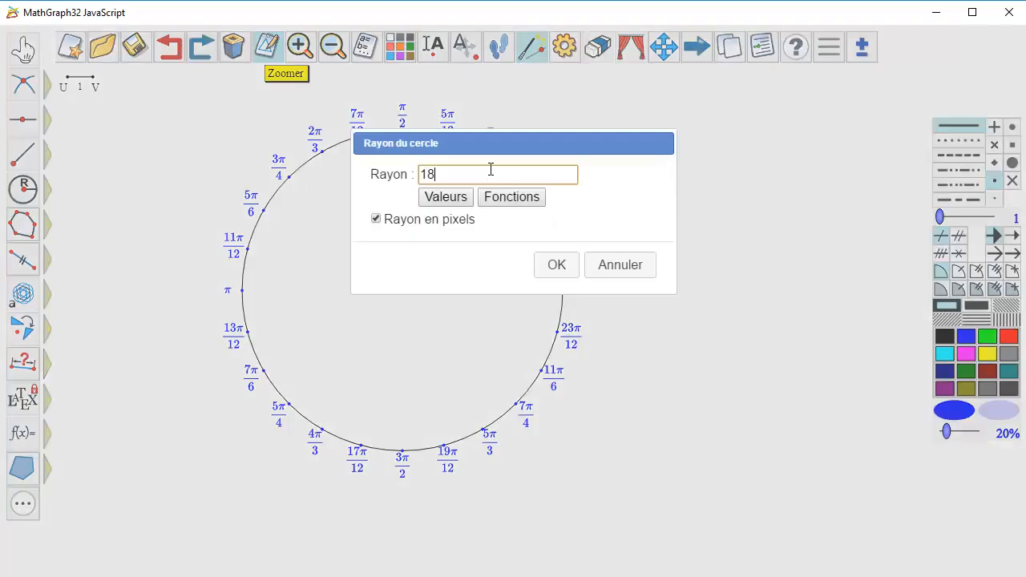
{"action": "key", "text": "BackSpace"}
{"action": "key", "text": "BackSpace"}
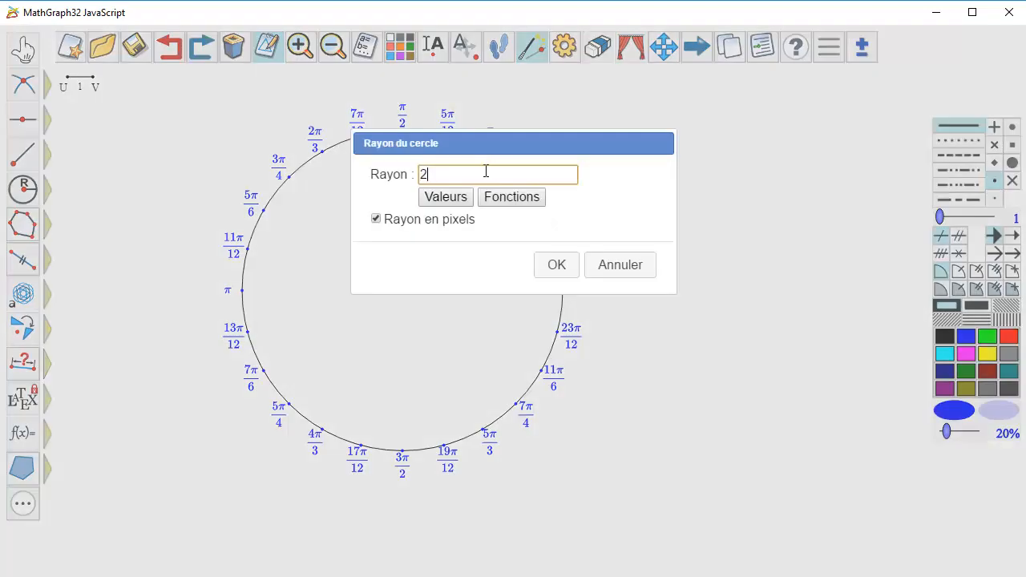
{"action": "left_click", "coordinate": [556, 267]}
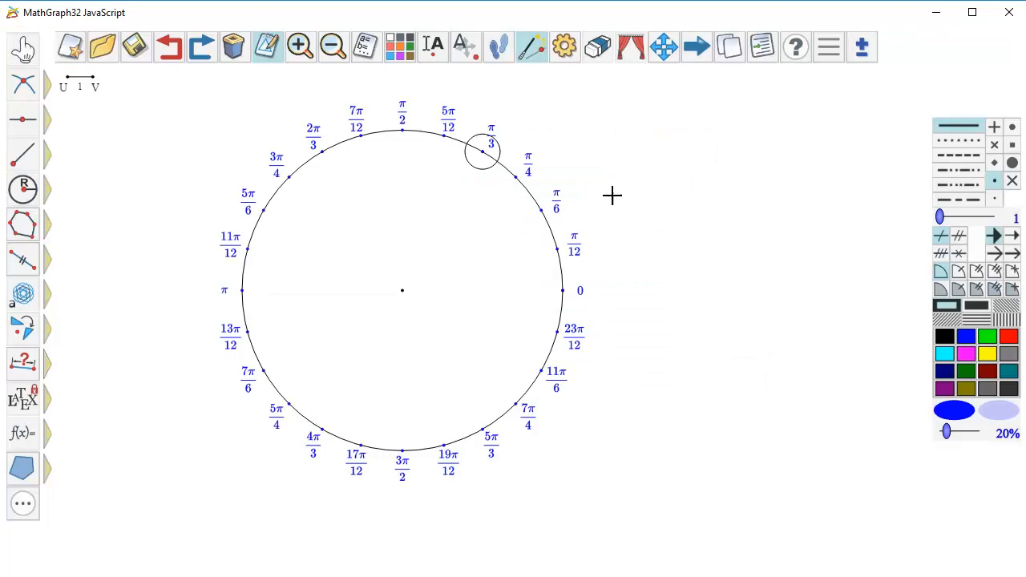
{"action": "left_click", "coordinate": [597, 46]}
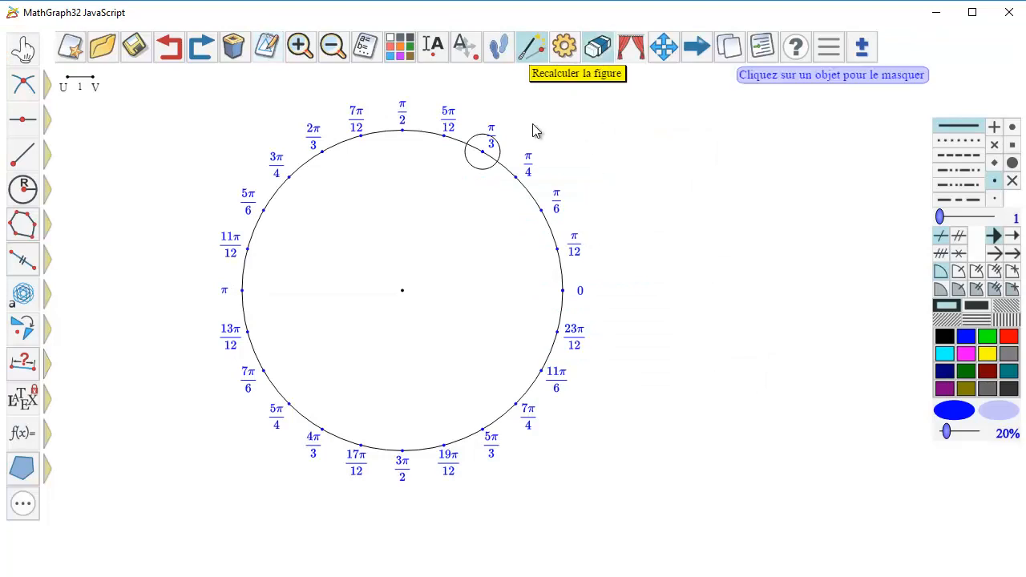
{"action": "left_click", "coordinate": [494, 170]}
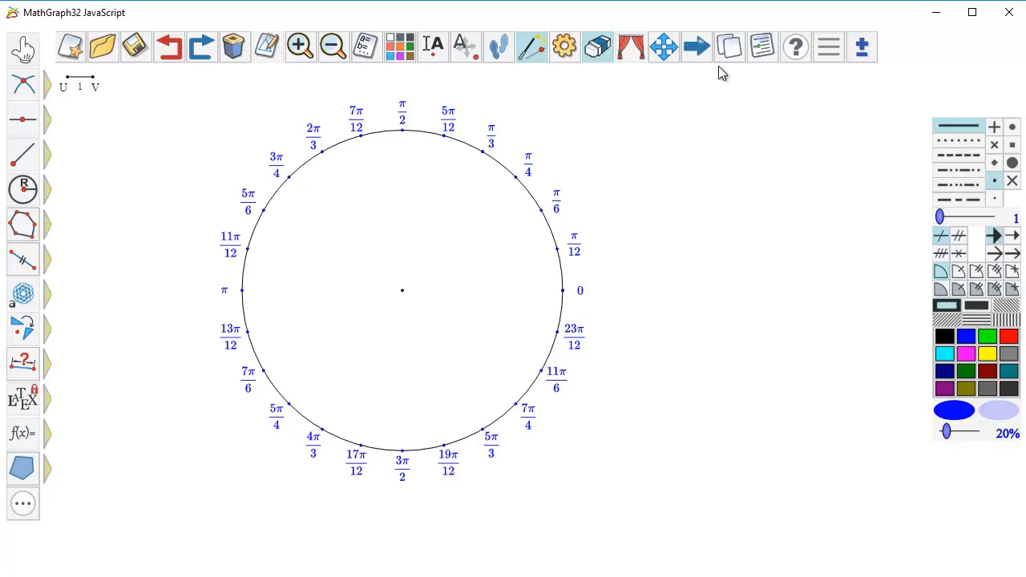
Unhide the original LaTeX display at the π/3 position, choosing it over the ray
{"action": "left_click", "coordinate": [630, 53]}
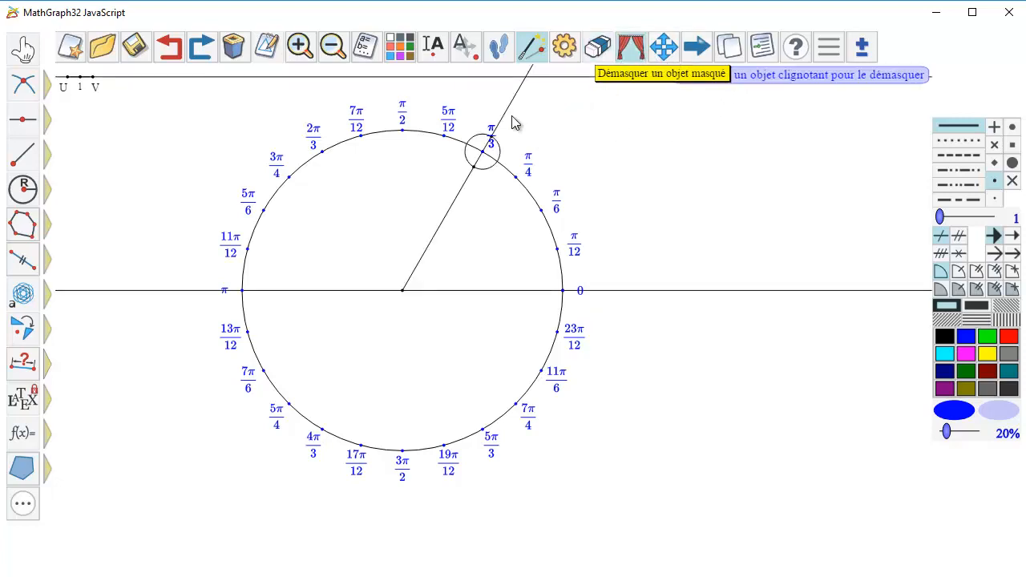
{"action": "left_click", "coordinate": [488, 129]}
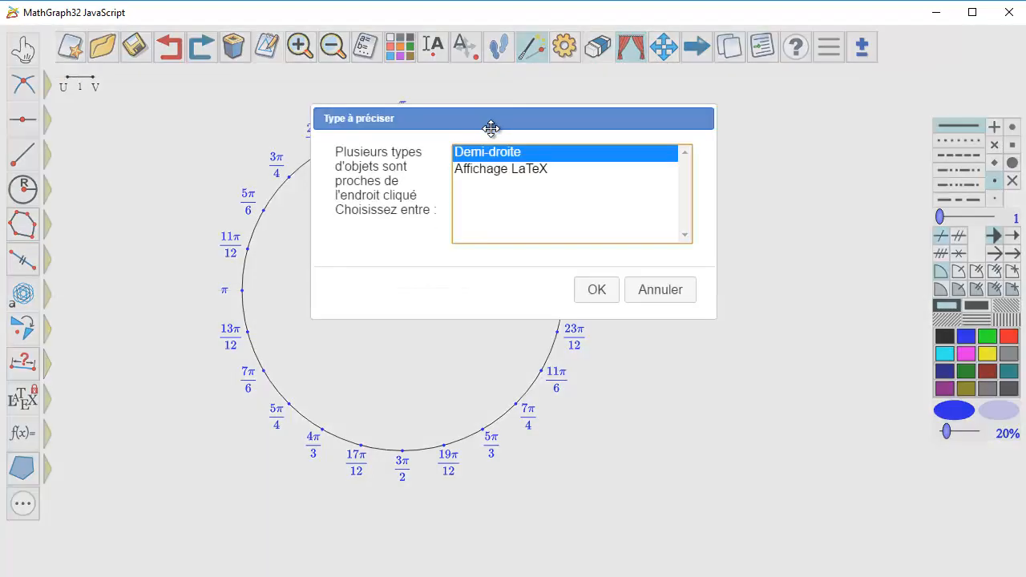
{"action": "left_click", "coordinate": [494, 170]}
{"action": "left_click", "coordinate": [595, 290]}
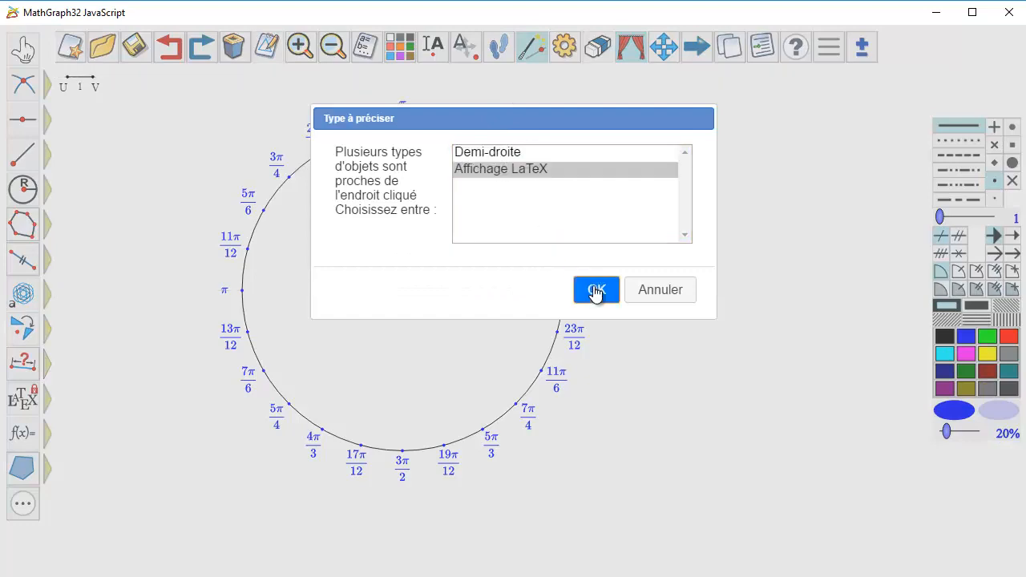
Set the text size of the original LaTeX display at π/3 to 14
{"action": "left_click", "coordinate": [268, 49]}
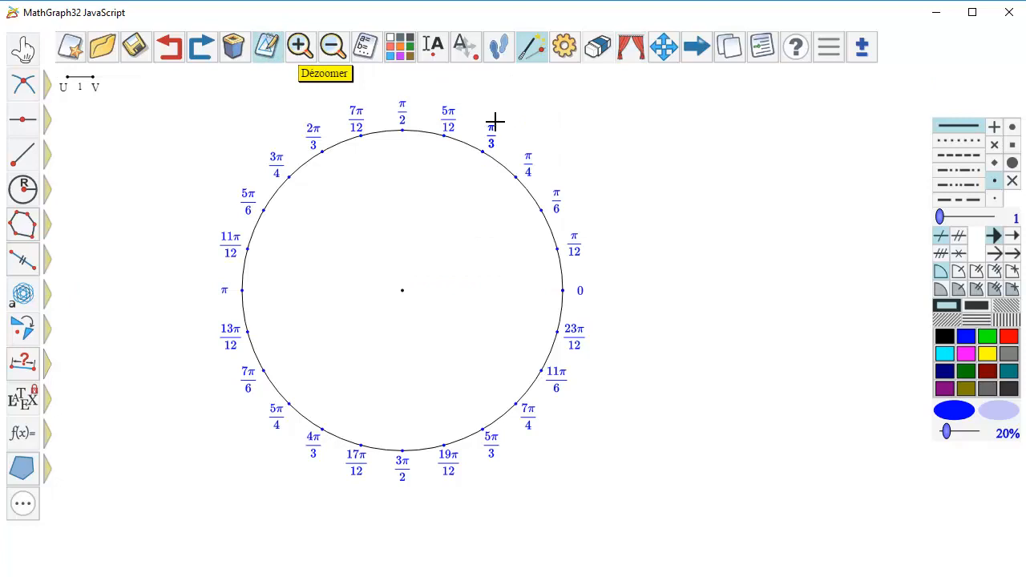
{"action": "left_click", "coordinate": [494, 122]}
{"action": "left_click", "coordinate": [507, 169]}
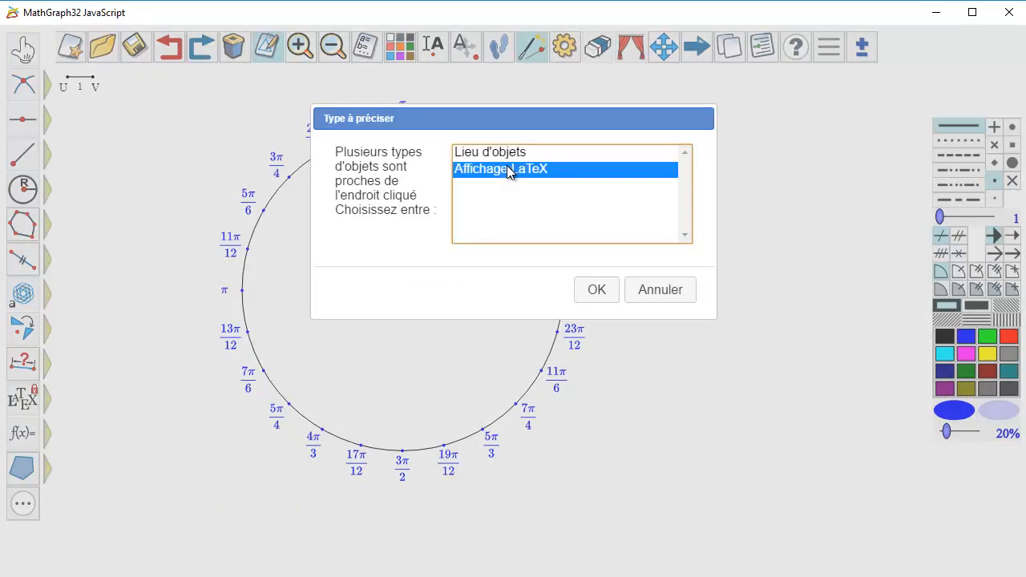
{"action": "left_click", "coordinate": [595, 279]}
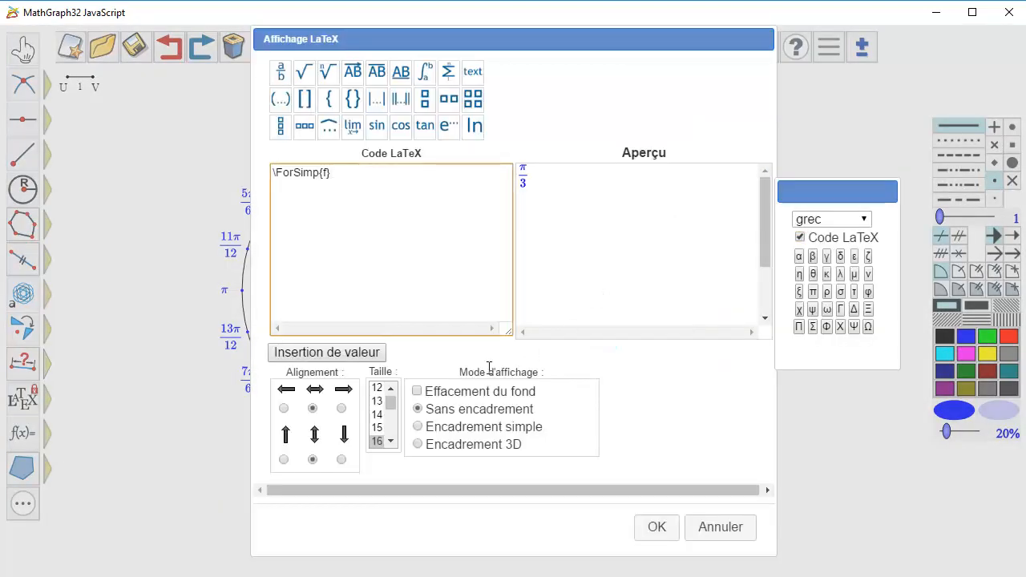
{"action": "left_click", "coordinate": [378, 414]}
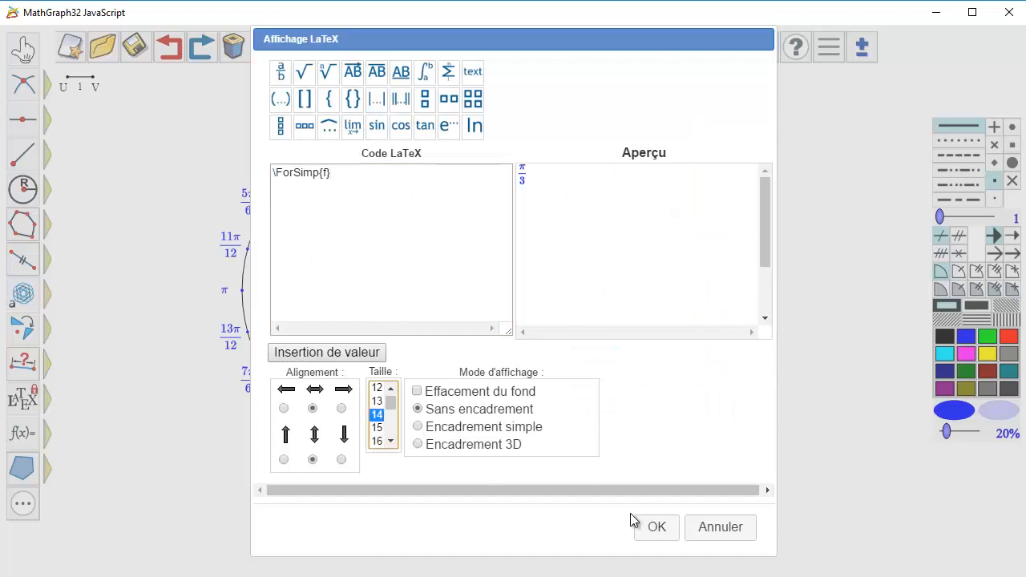
{"action": "left_click", "coordinate": [655, 527]}
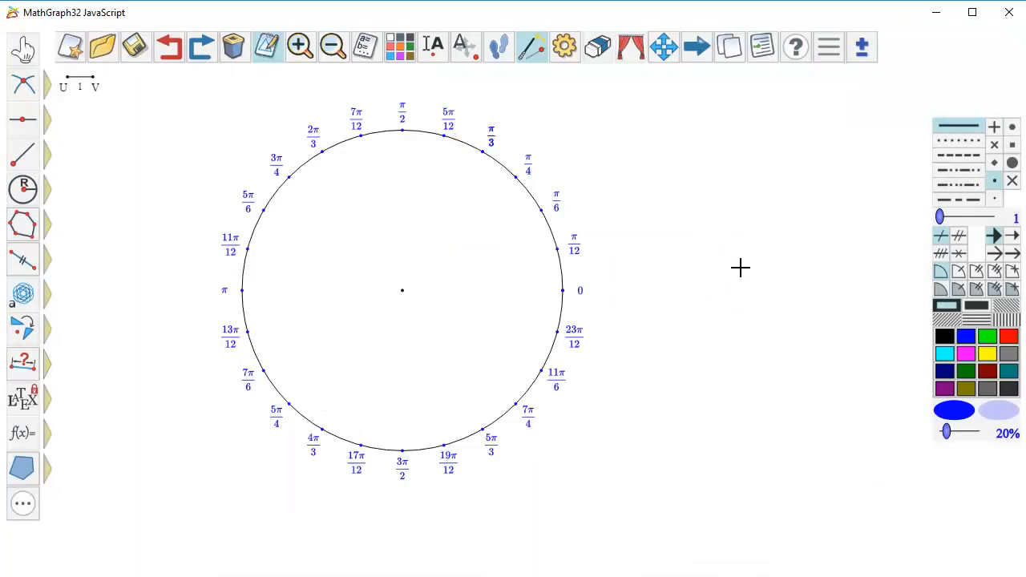
Hide the original LaTeX display at π/3 again, keeping the object locus shown
{"action": "left_click", "coordinate": [599, 51]}
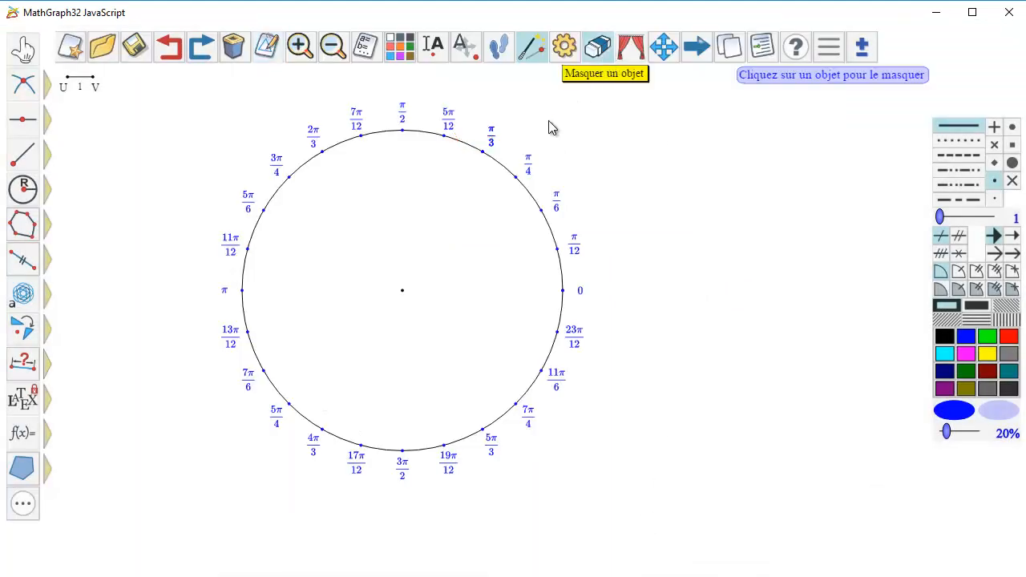
{"action": "left_click", "coordinate": [488, 135]}
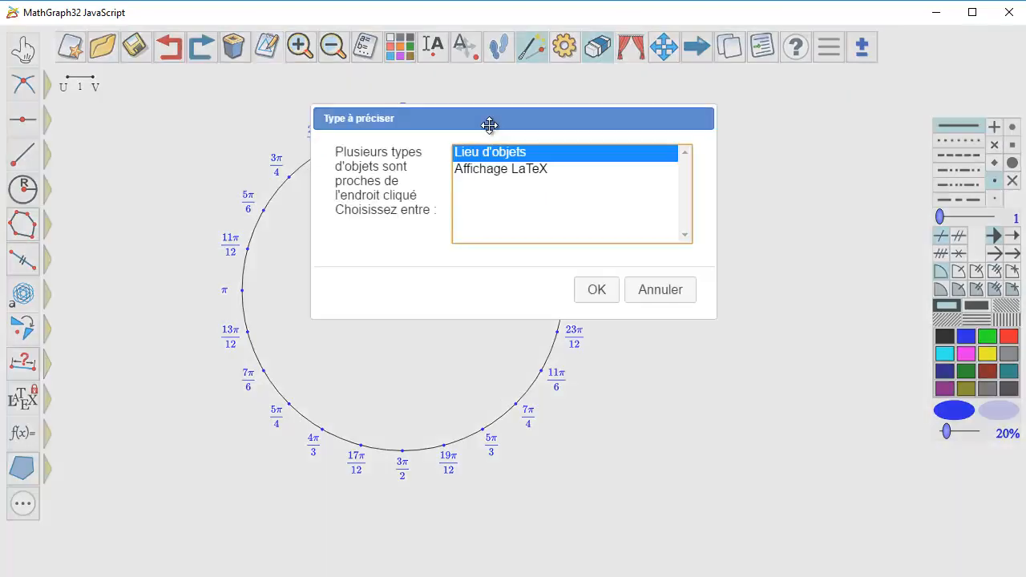
{"action": "left_click", "coordinate": [492, 174]}
{"action": "left_click", "coordinate": [598, 290]}
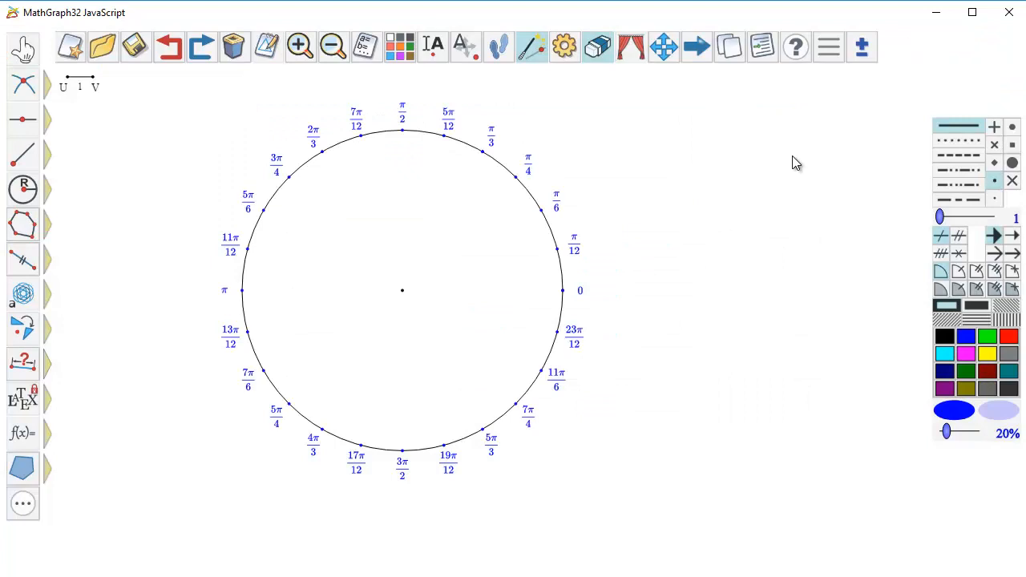
Increase the font sizes of the whole figure
{"action": "left_click", "coordinate": [862, 50]}
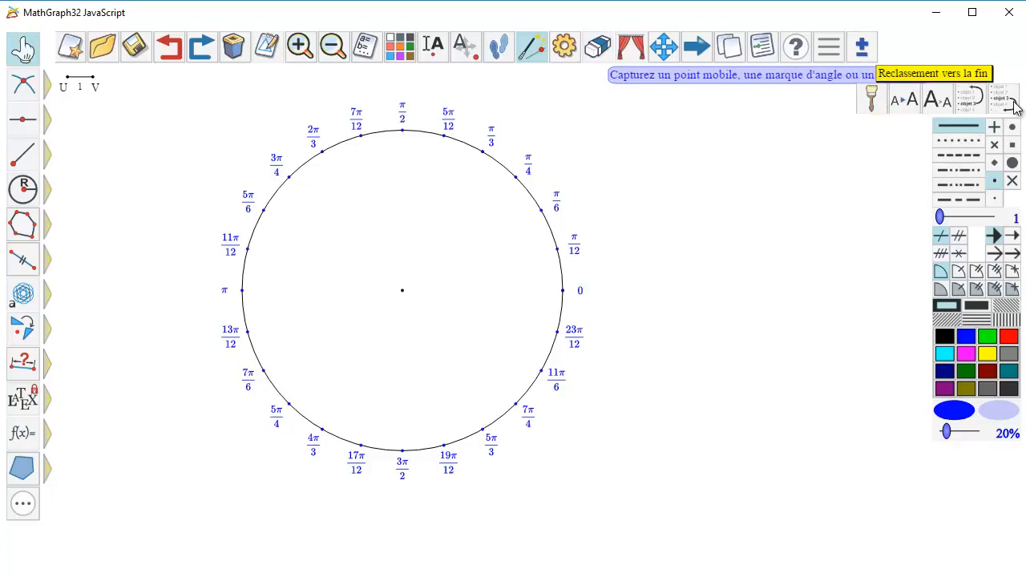
{"action": "left_click", "coordinate": [906, 102]}
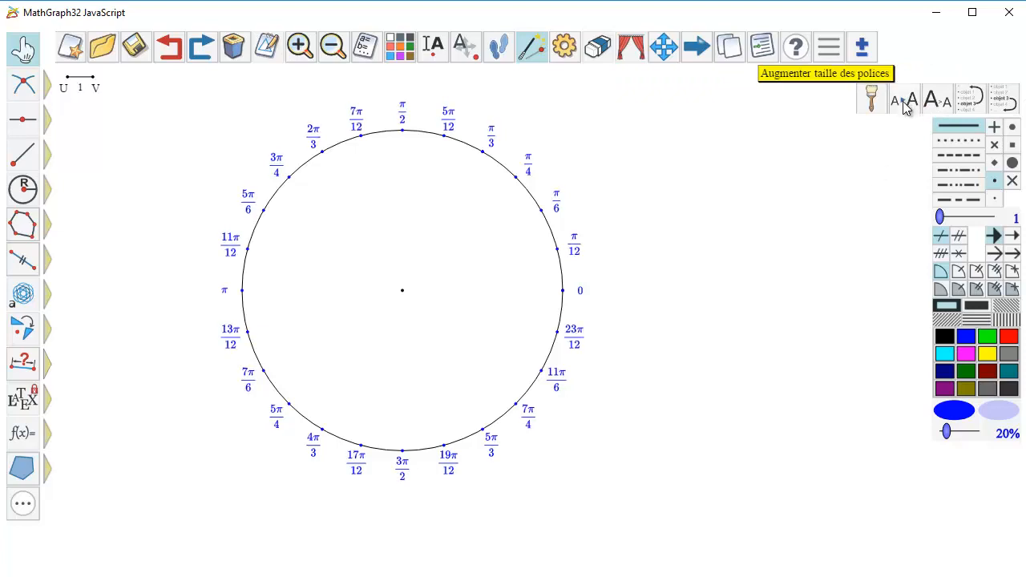
{"action": "left_click", "coordinate": [905, 104]}
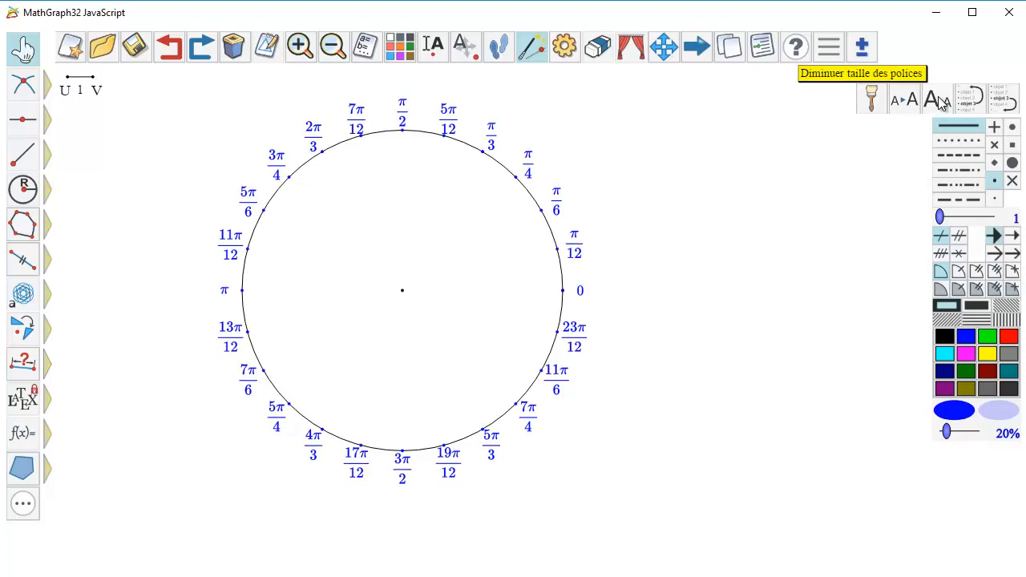
Reduce the font sizes of the whole figure by two increments
{"action": "left_click", "coordinate": [940, 102]}
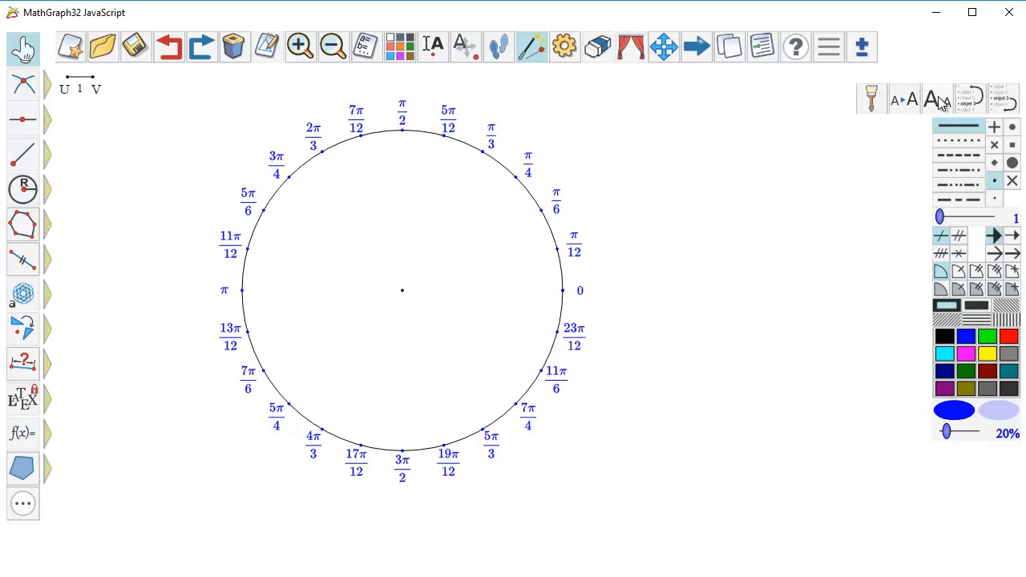
{"action": "left_click", "coordinate": [940, 102]}
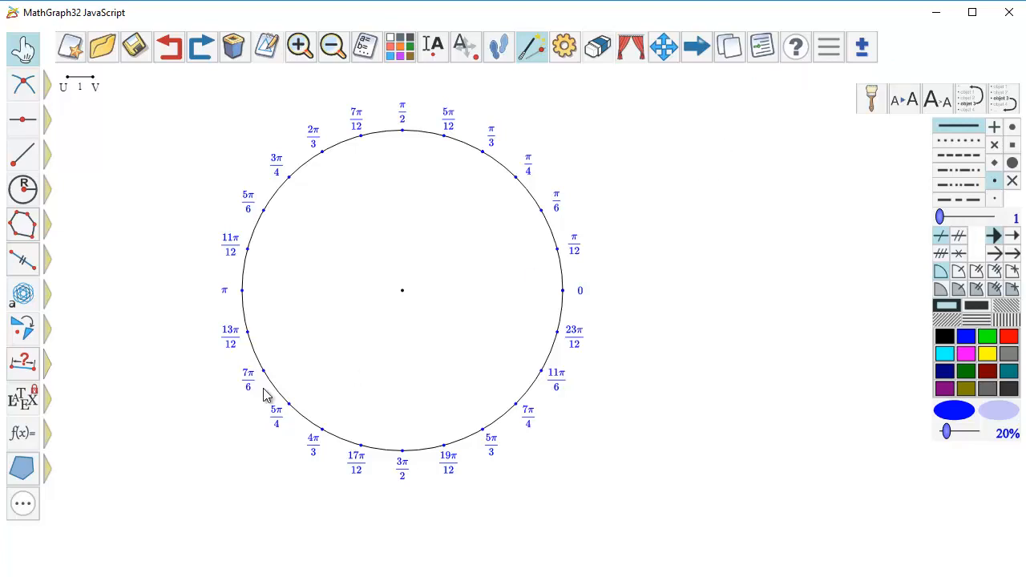
Create a real calculation named test with the formula a*pi/6
{"action": "mouse_move", "coordinate": [36, 437]}
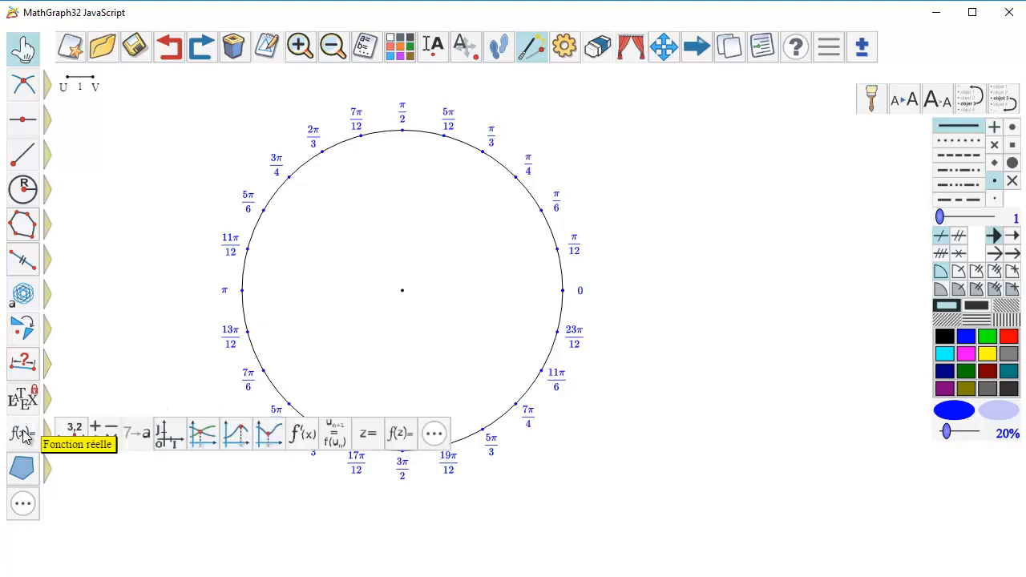
{"action": "left_click", "coordinate": [105, 437]}
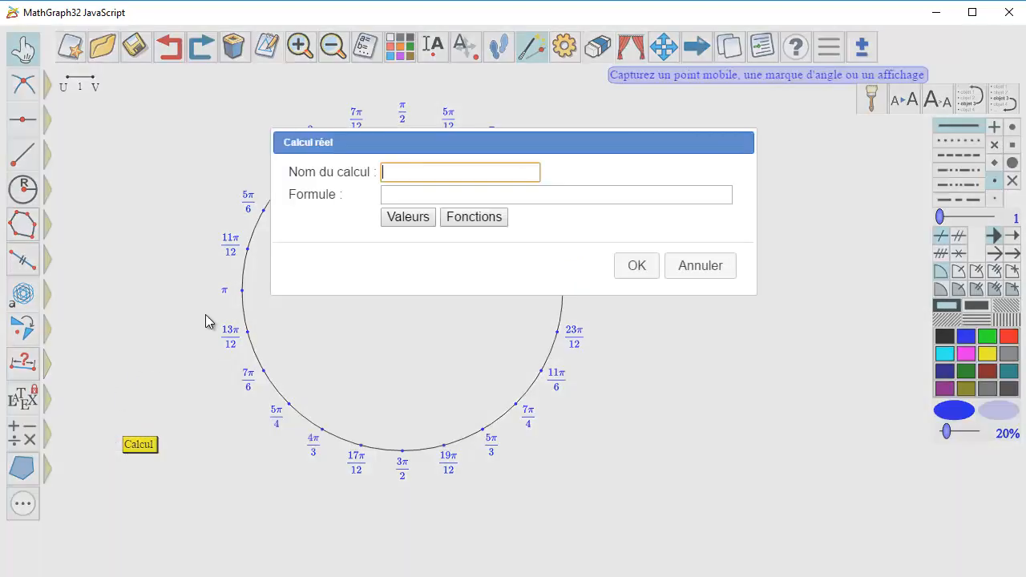
{"action": "type", "text": "test"}
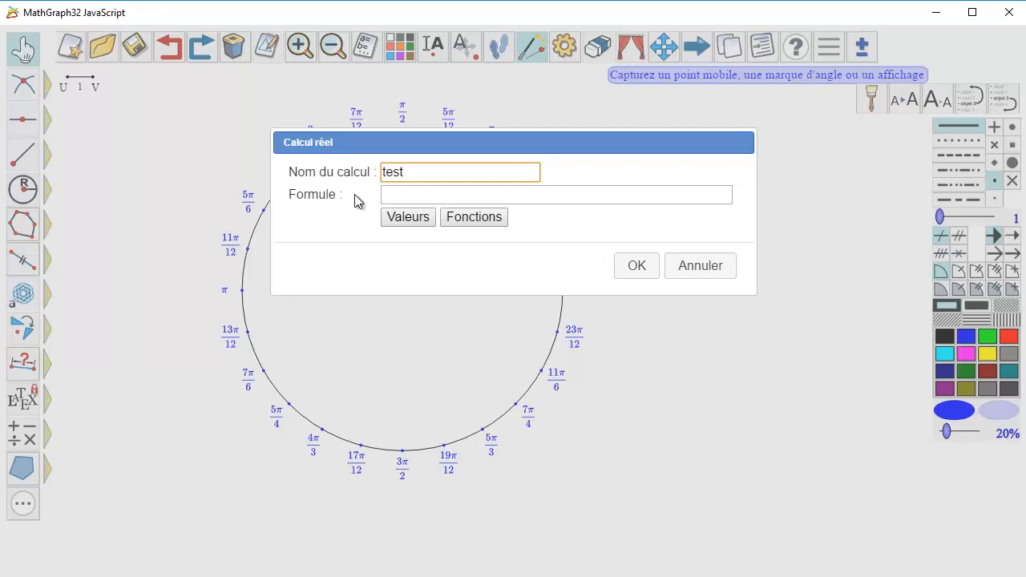
{"action": "left_click", "coordinate": [402, 194]}
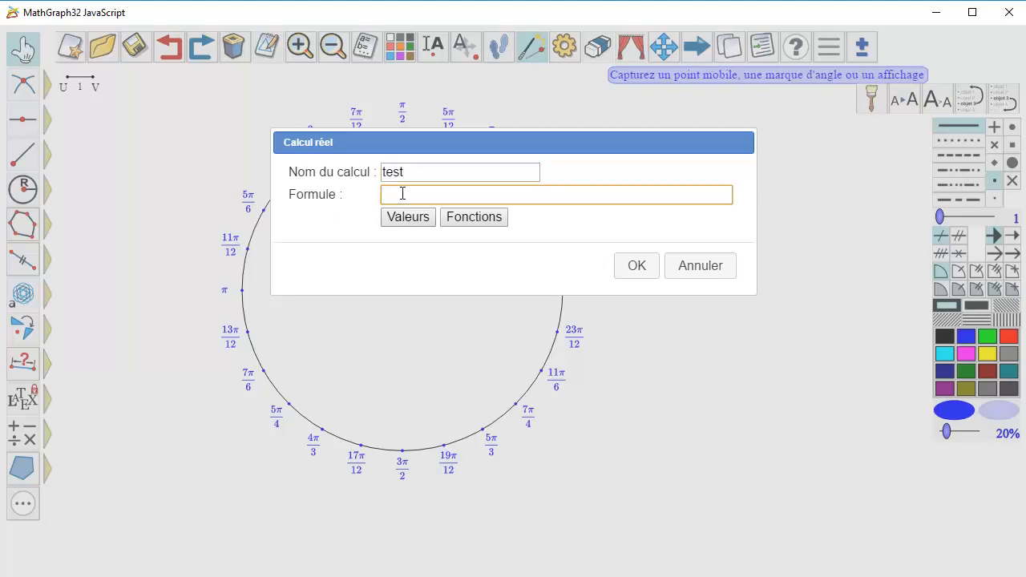
{"action": "type", "text": "a*pi"}
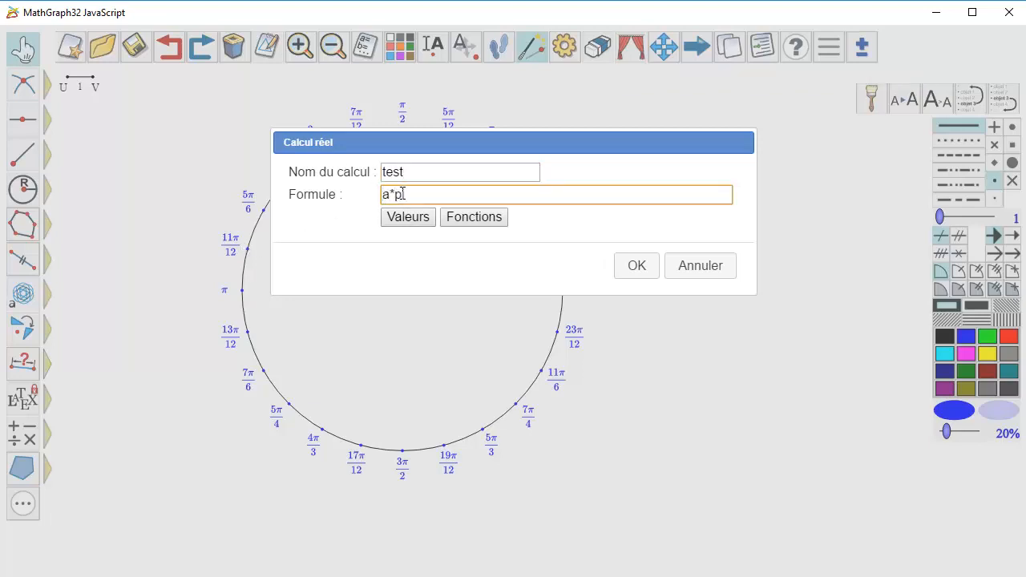
{"action": "type", "text": "/6"}
{"action": "left_click", "coordinate": [634, 264]}
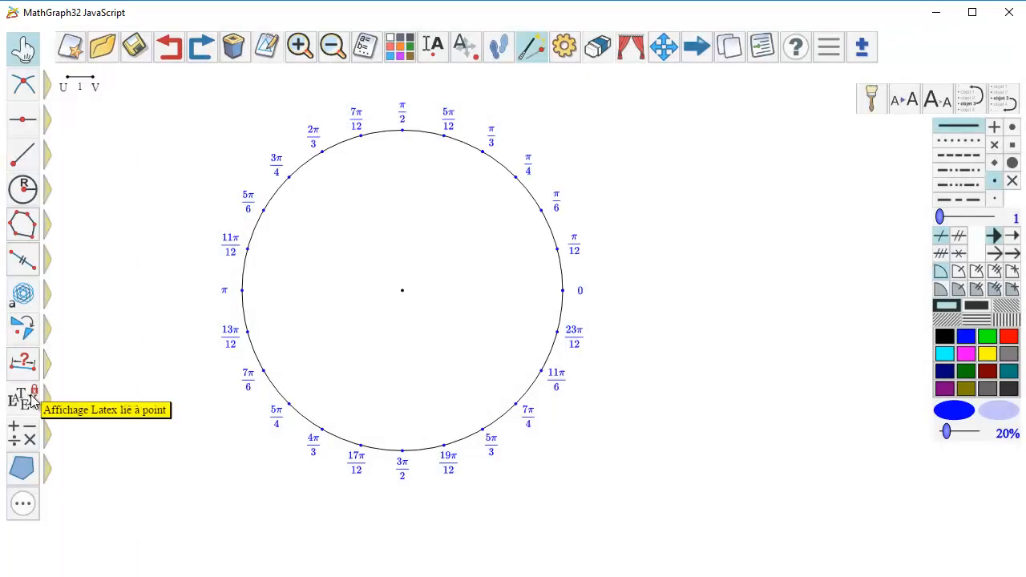
Add a free LaTeX display containing \ForSimp{test} below the unit segment UV
{"action": "mouse_move", "coordinate": [32, 401]}
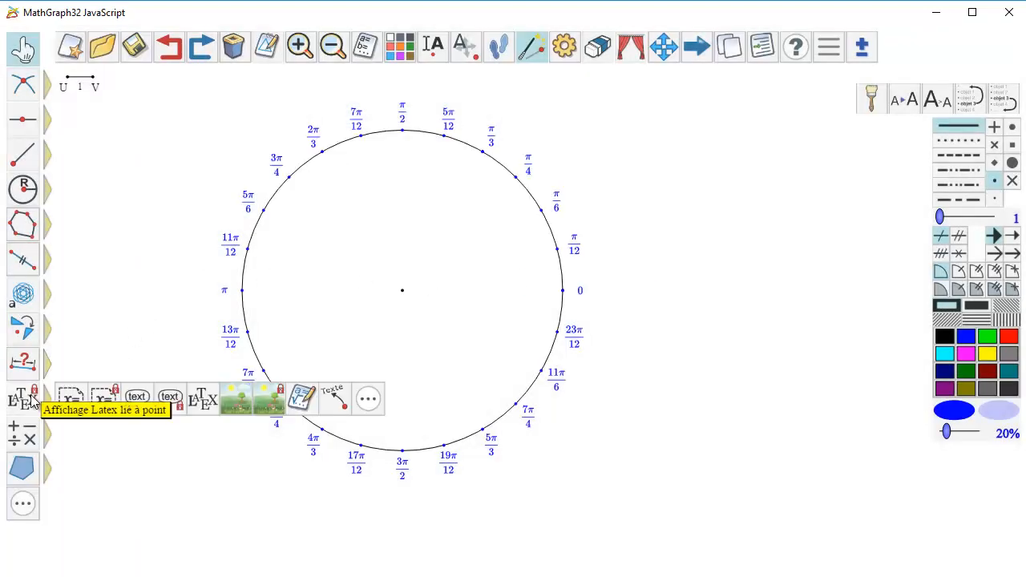
{"action": "left_click", "coordinate": [203, 399]}
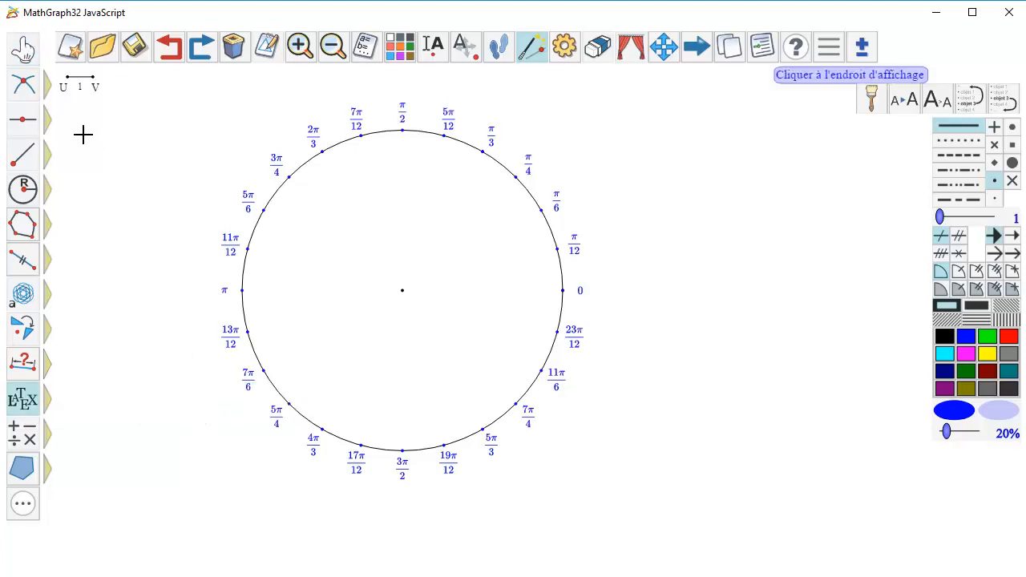
{"action": "left_click", "coordinate": [84, 137]}
{"action": "left_click", "coordinate": [293, 188]}
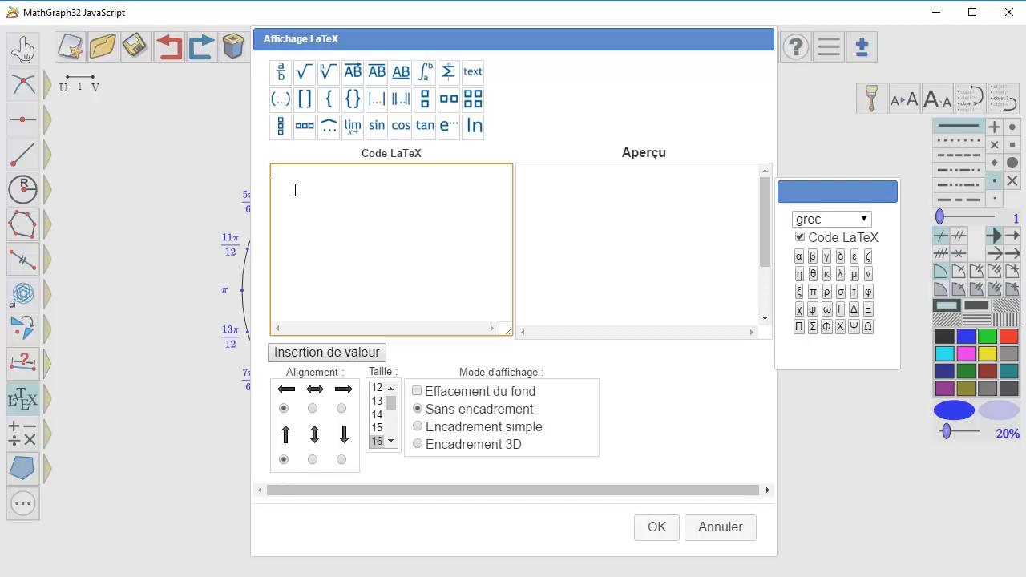
{"action": "type", "text": "\\ForSimp{test}"}
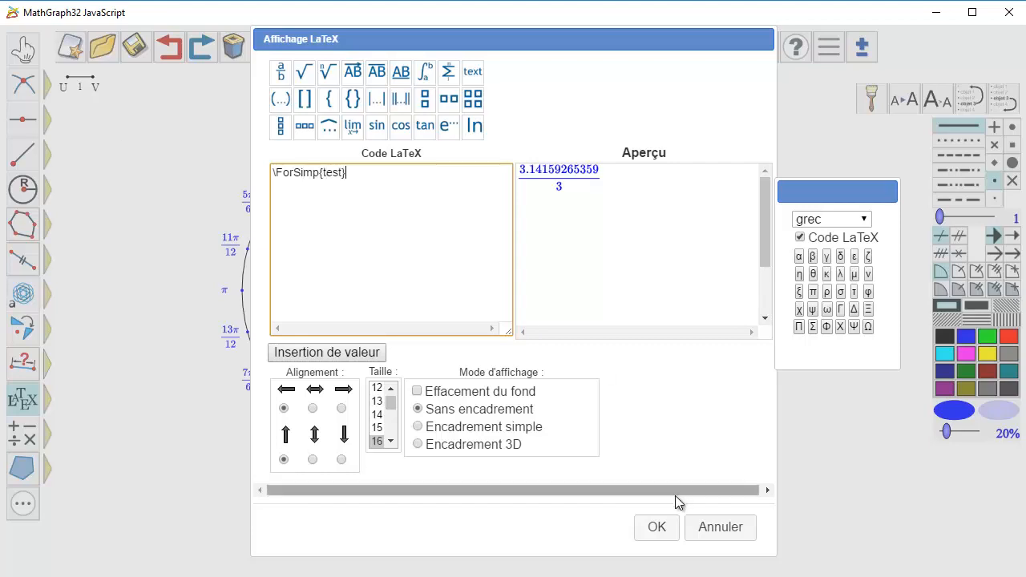
{"action": "left_click", "coordinate": [658, 527]}
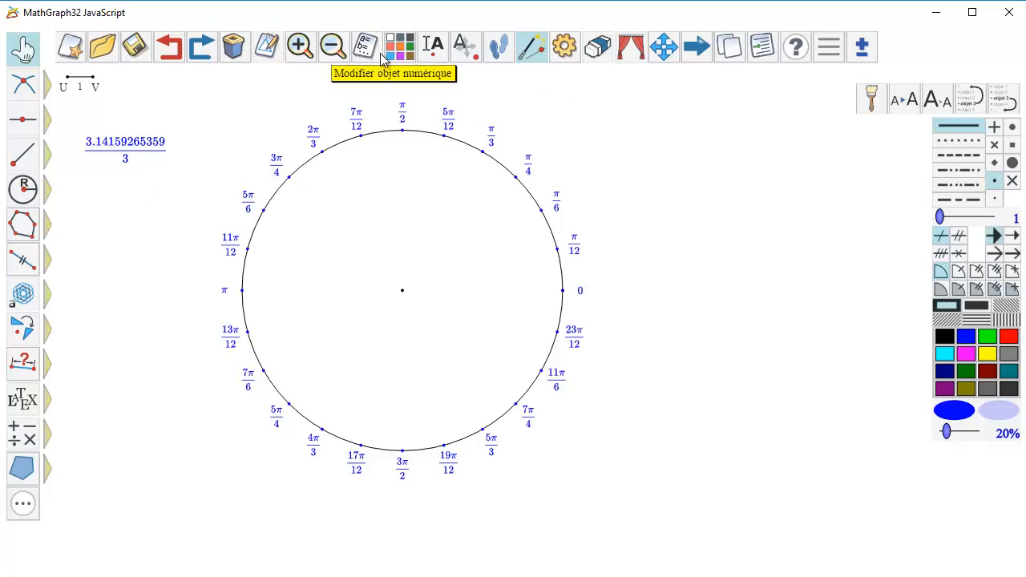
Delete the free LaTeX display of the test formula below segment UV
{"action": "left_click", "coordinate": [235, 48]}
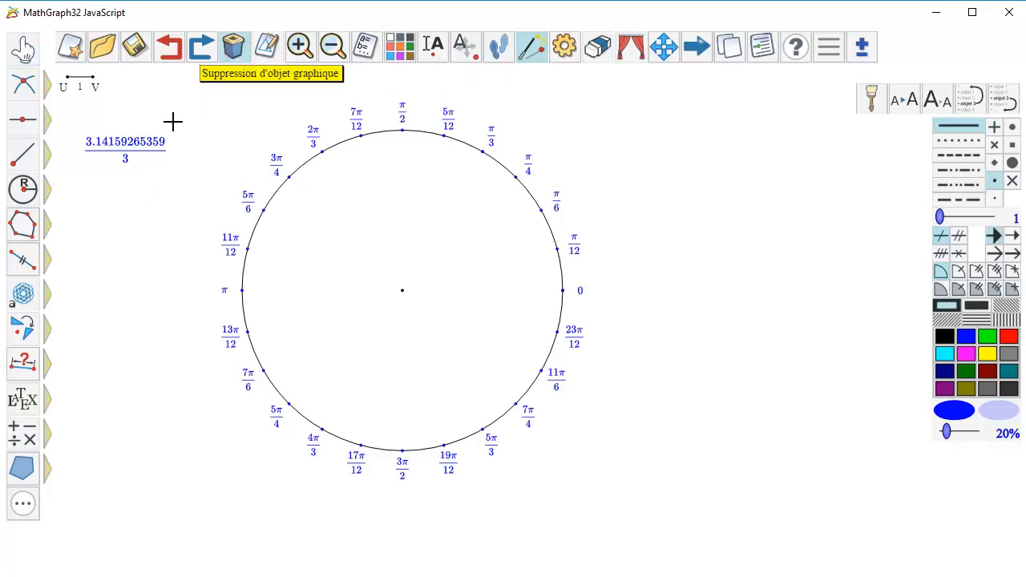
{"action": "left_click", "coordinate": [137, 143]}
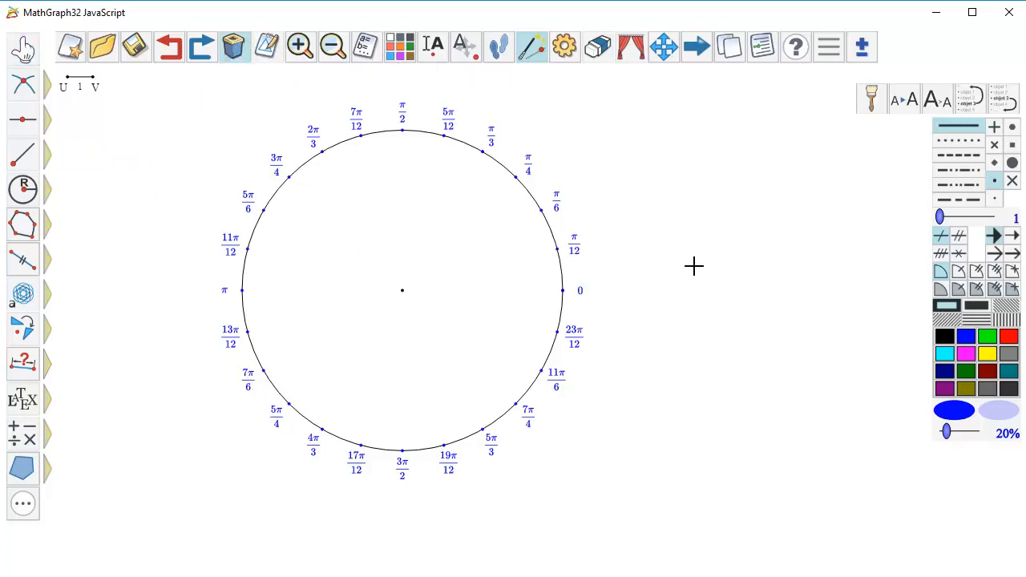